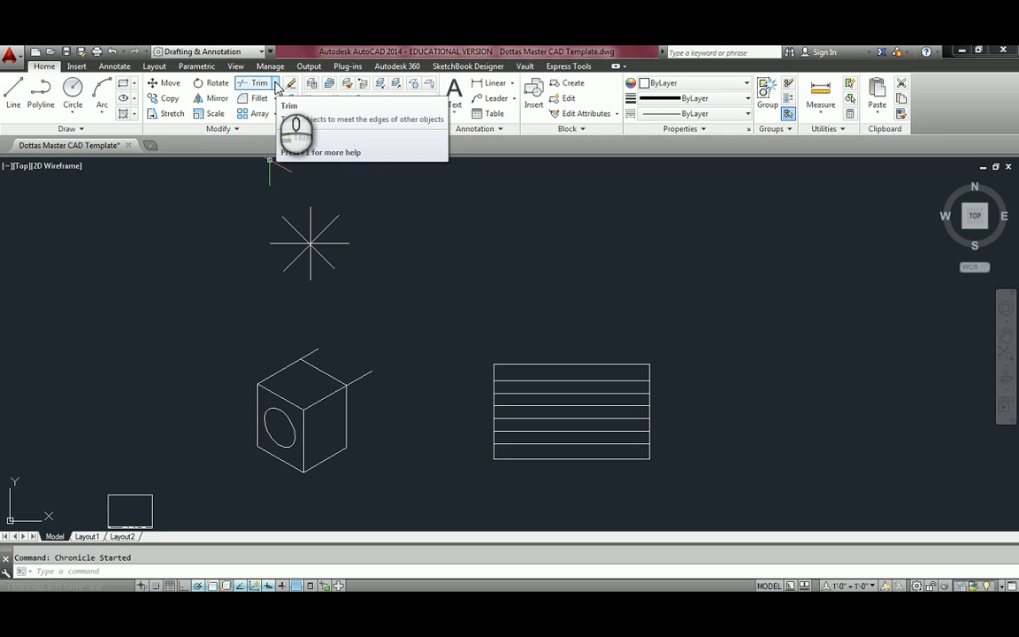
click(276, 84)
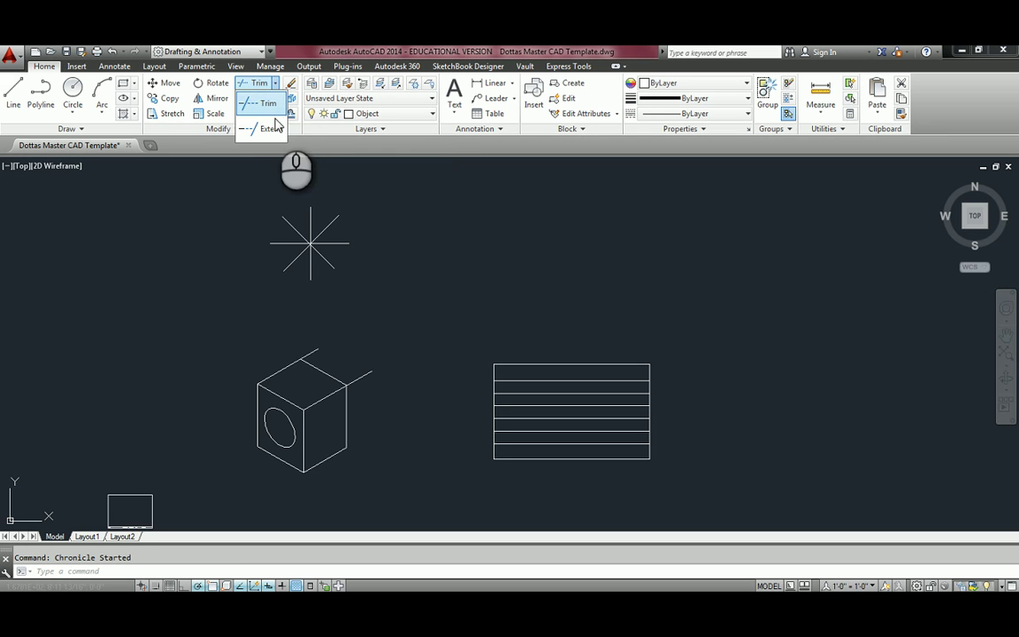
click(270, 110)
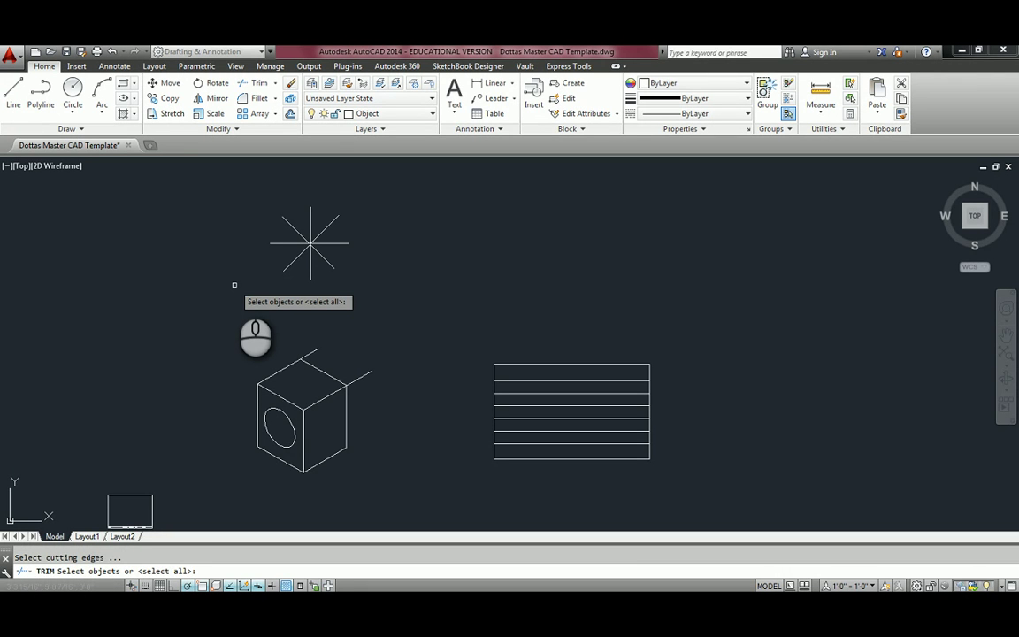
key(Escape)
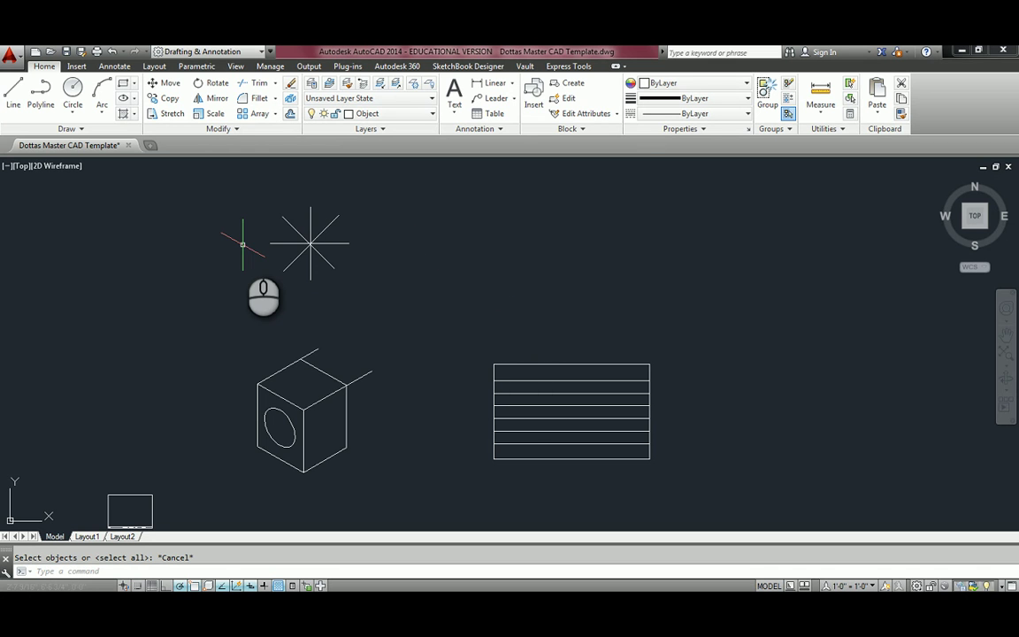
Examine the star's horizontal, diagonal and vertical lines by selecting them to see where each runs through the common crossing point
scroll(242, 244, up, 2)
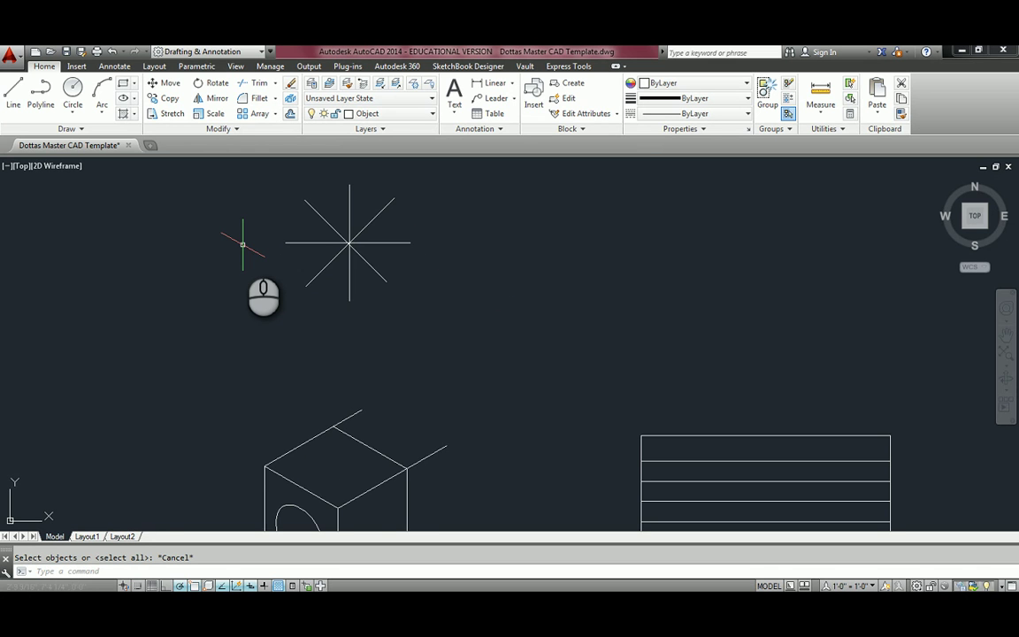
middle_drag(336, 248, 351, 316)
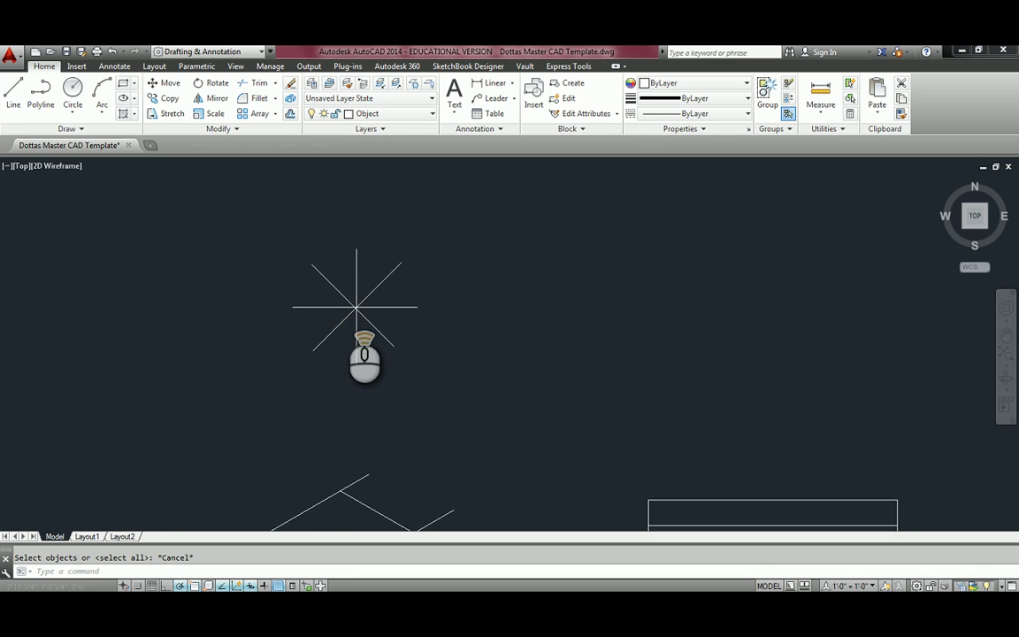
scroll(354, 314, up, 1)
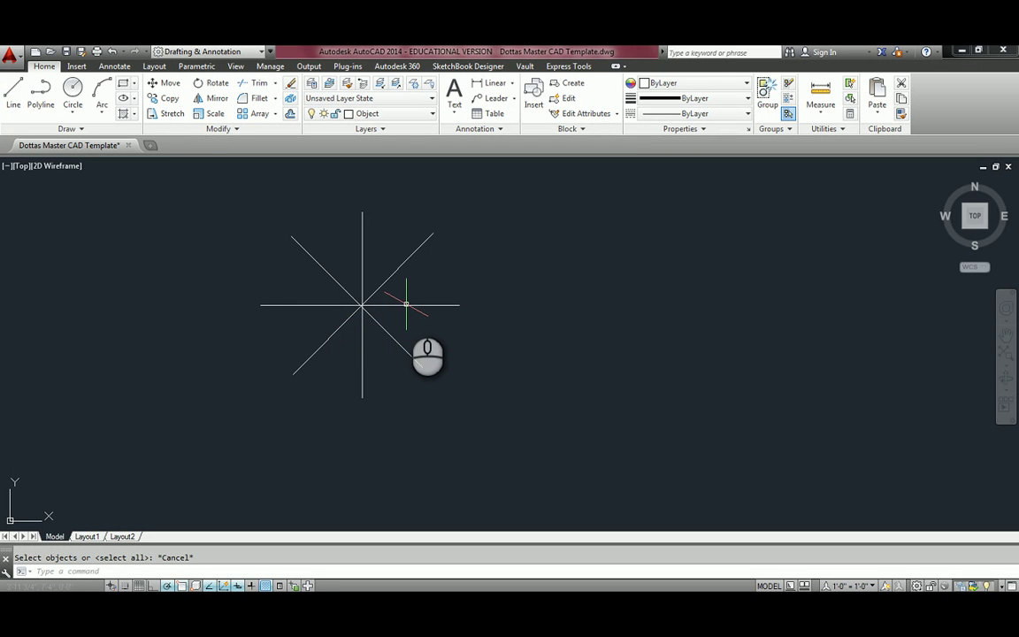
click(405, 306)
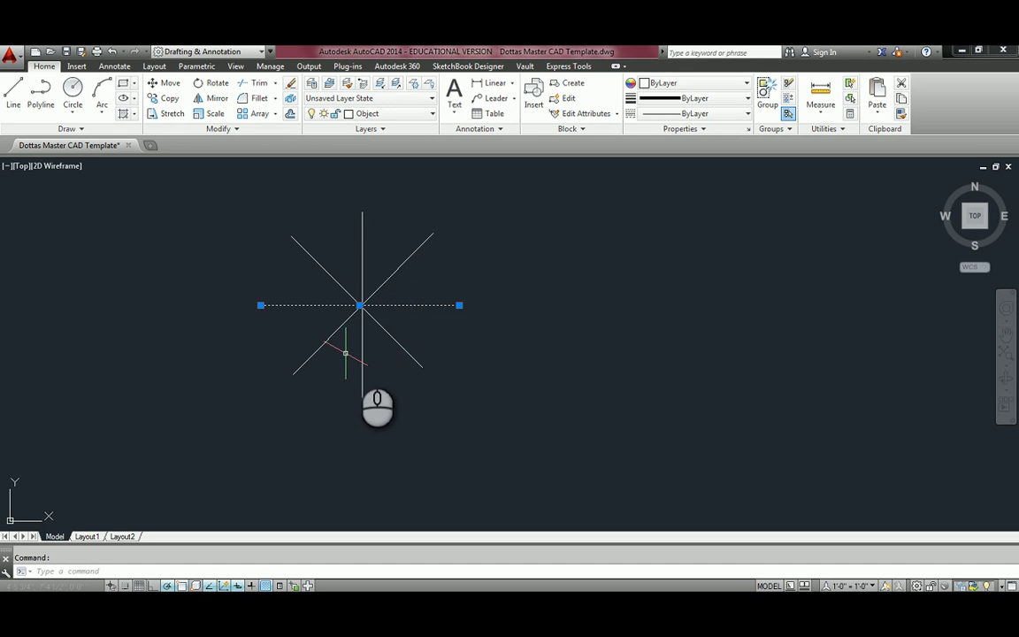
key(Escape)
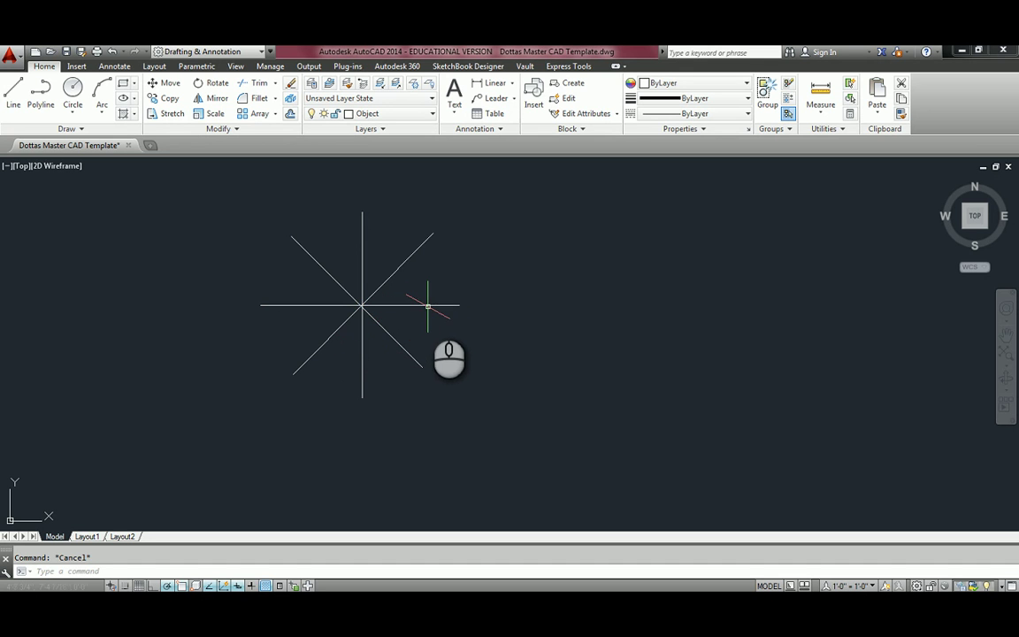
click(389, 337)
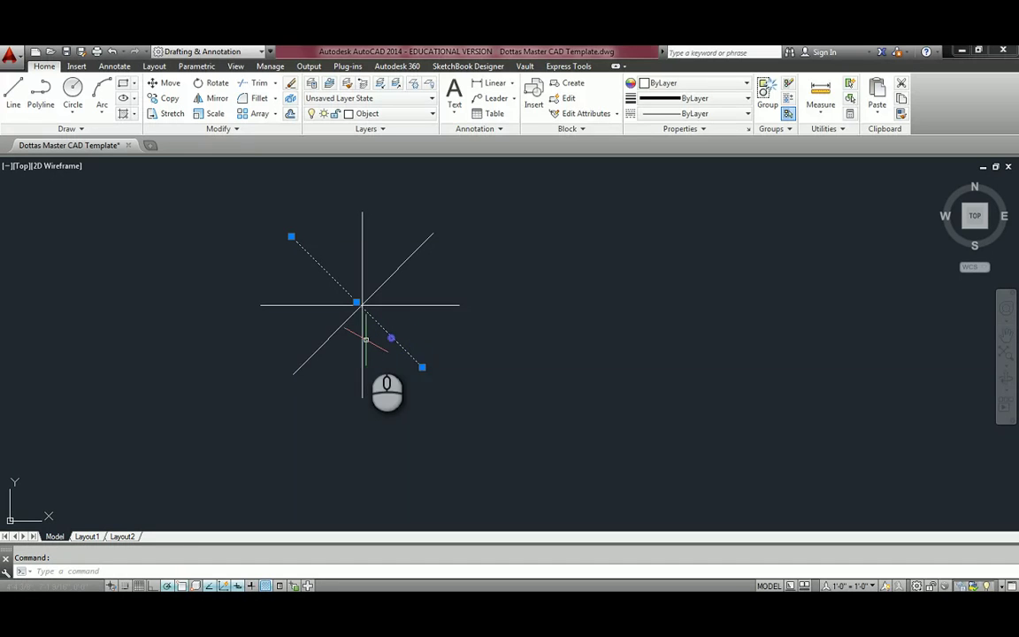
click(361, 340)
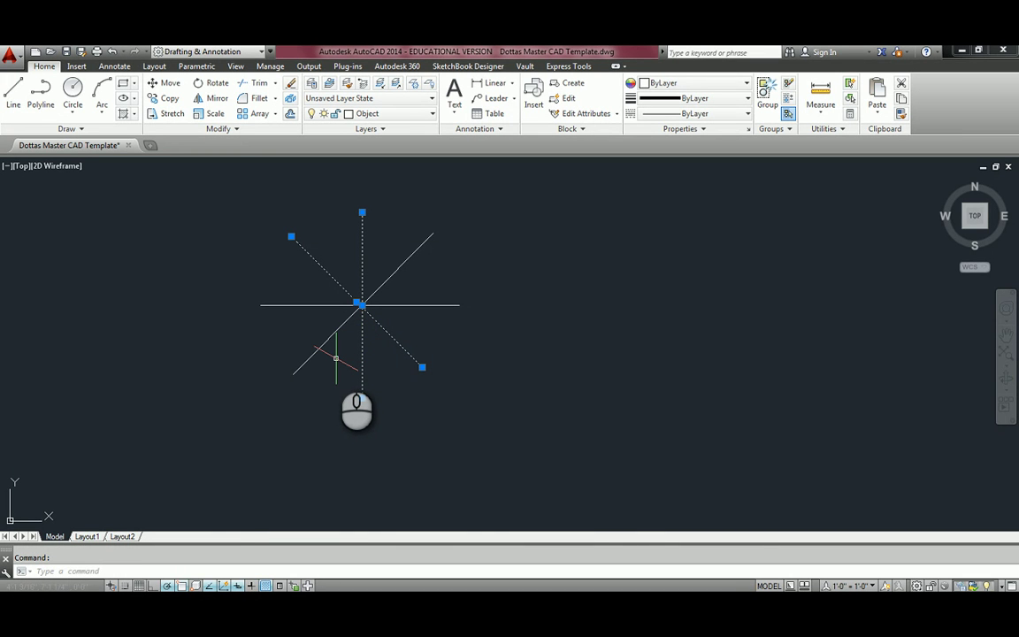
key(Escape)
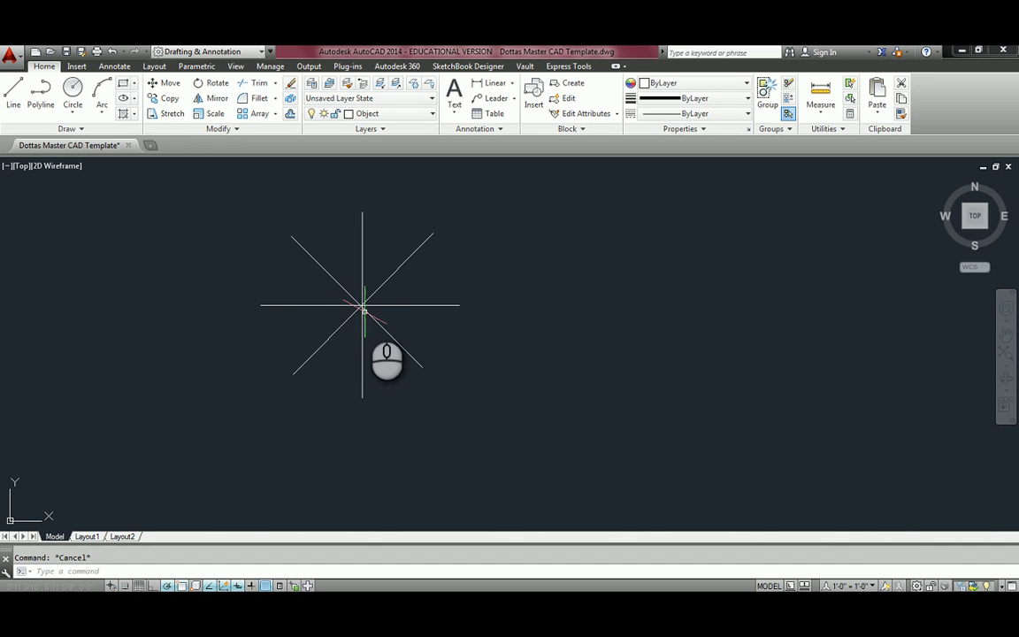
Start a Trim with all four lines of the star as cutting edges
mouse_move(361, 306)
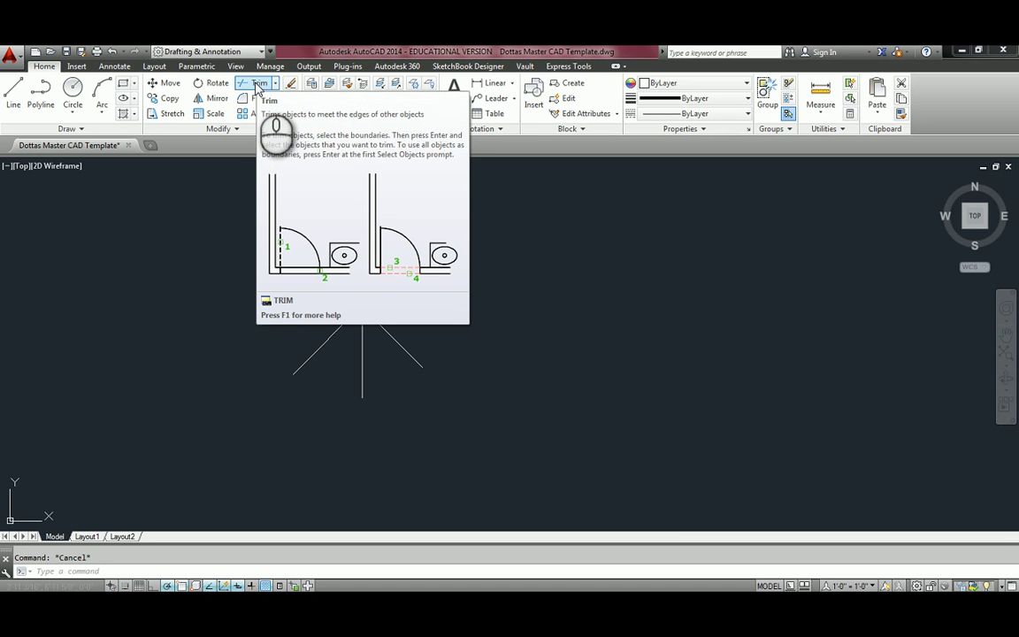
click(255, 85)
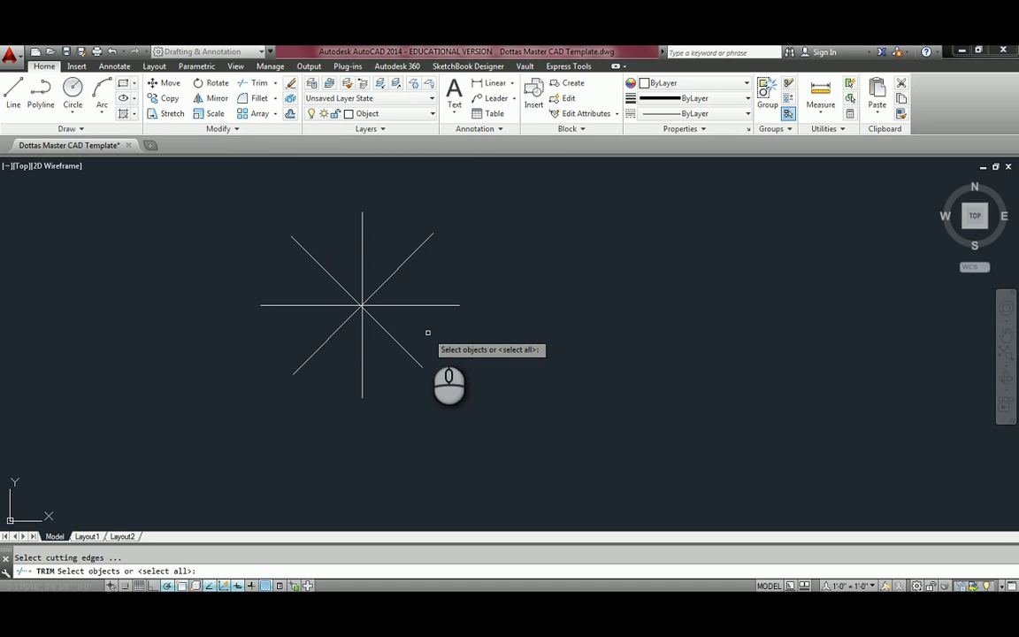
click(407, 305)
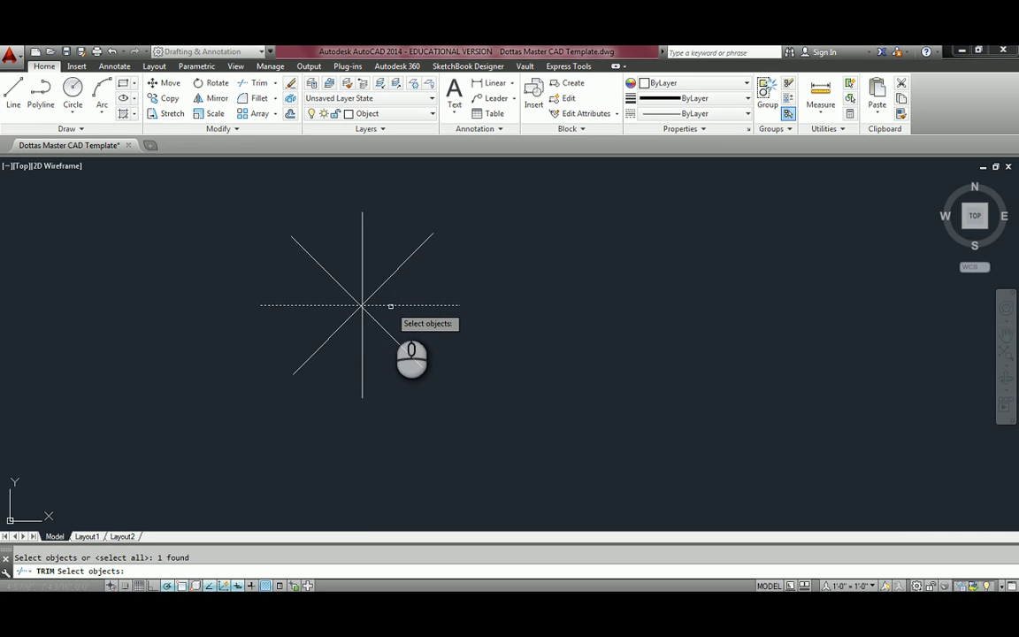
click(375, 320)
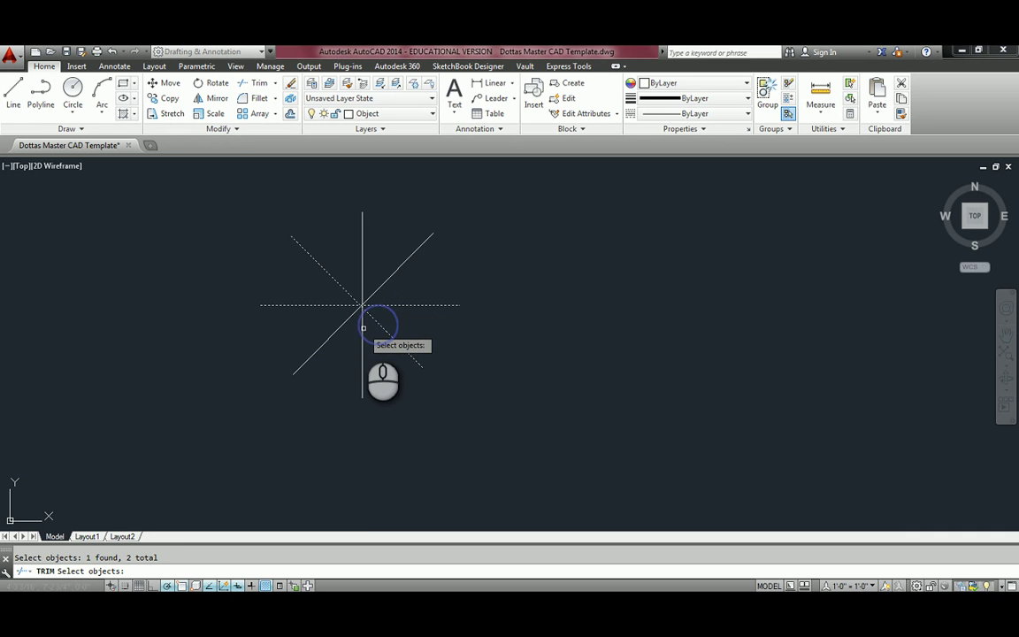
click(361, 331)
click(339, 327)
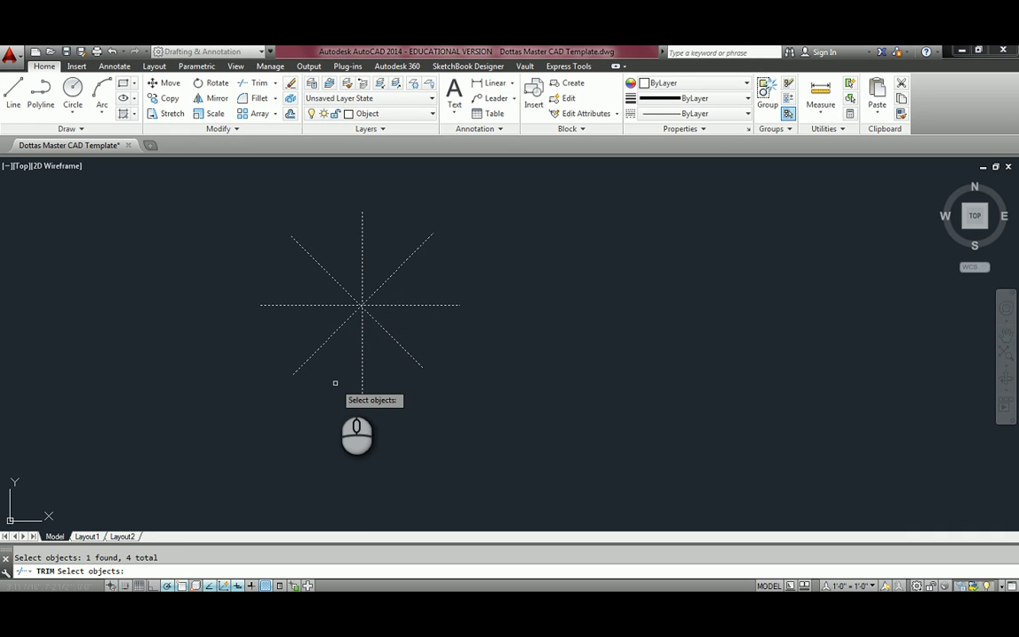
click(457, 367)
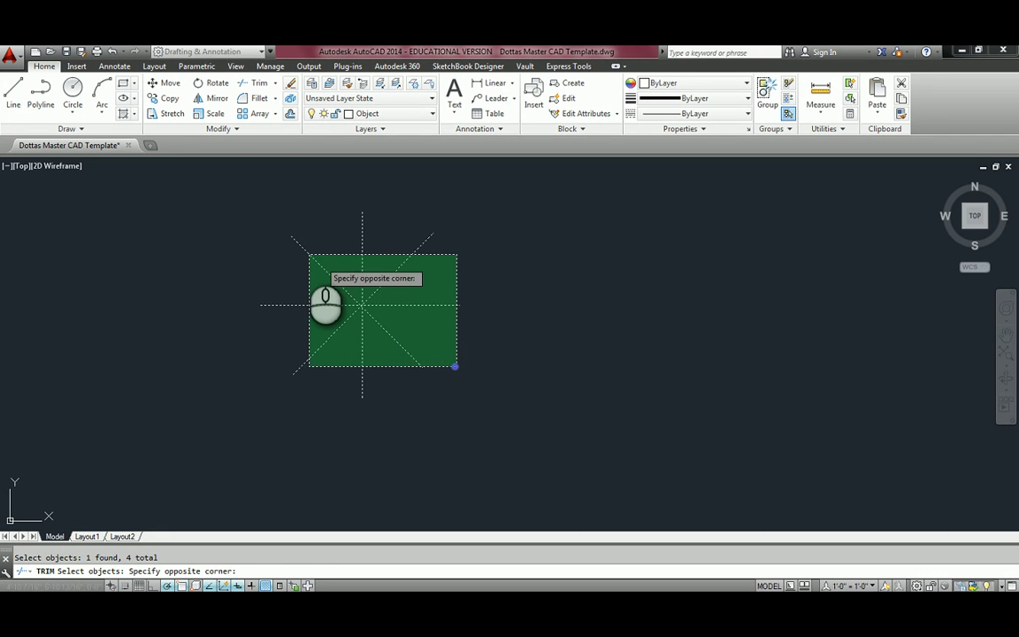
click(304, 252)
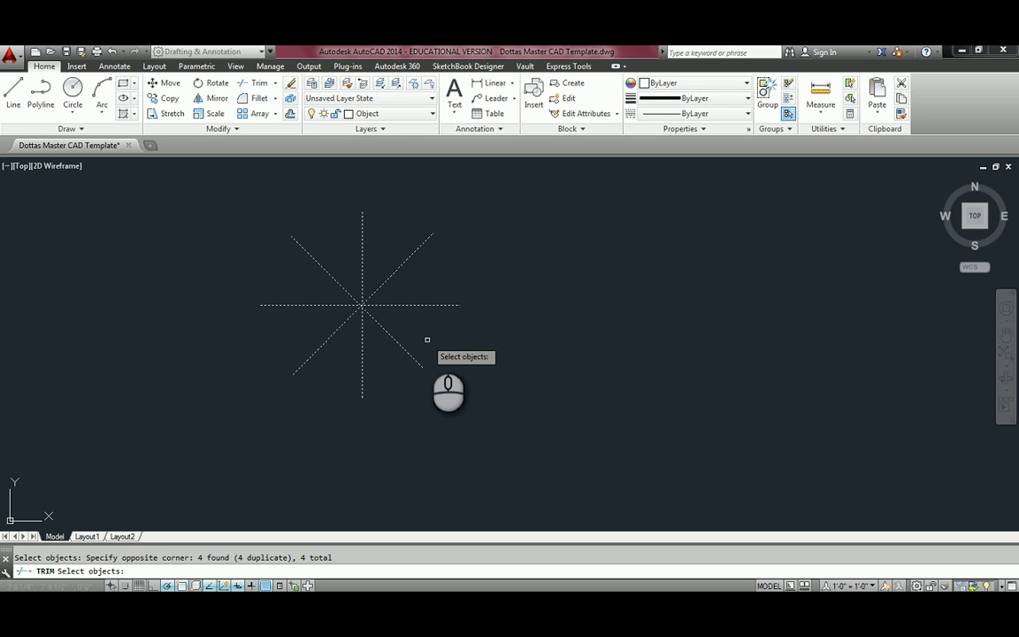
key(Return)
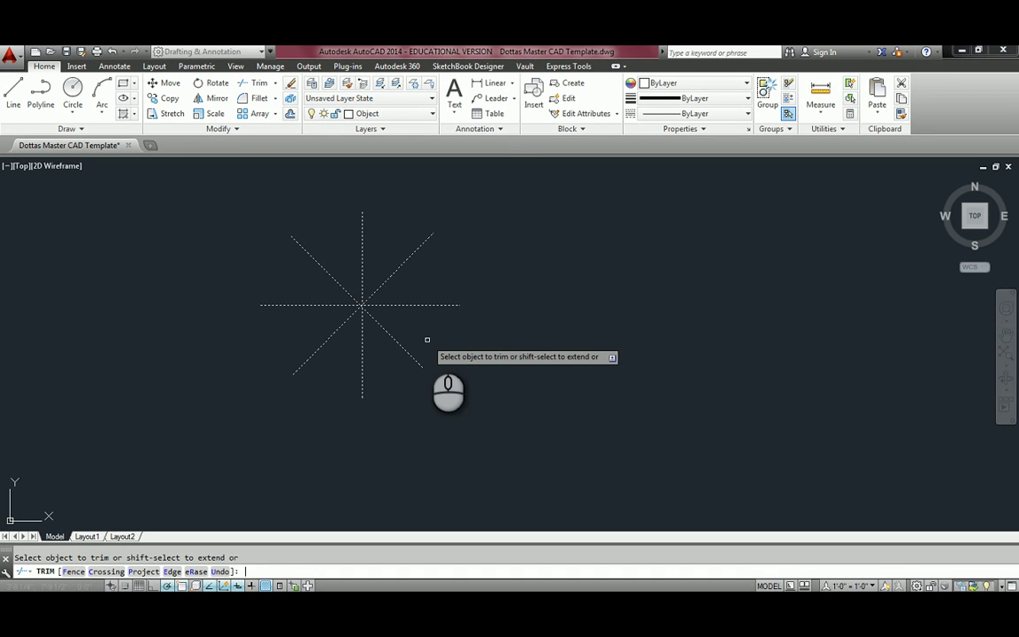
Trim away the two diagonal segments and the vertical segment below the star's horizontal line
click(376, 322)
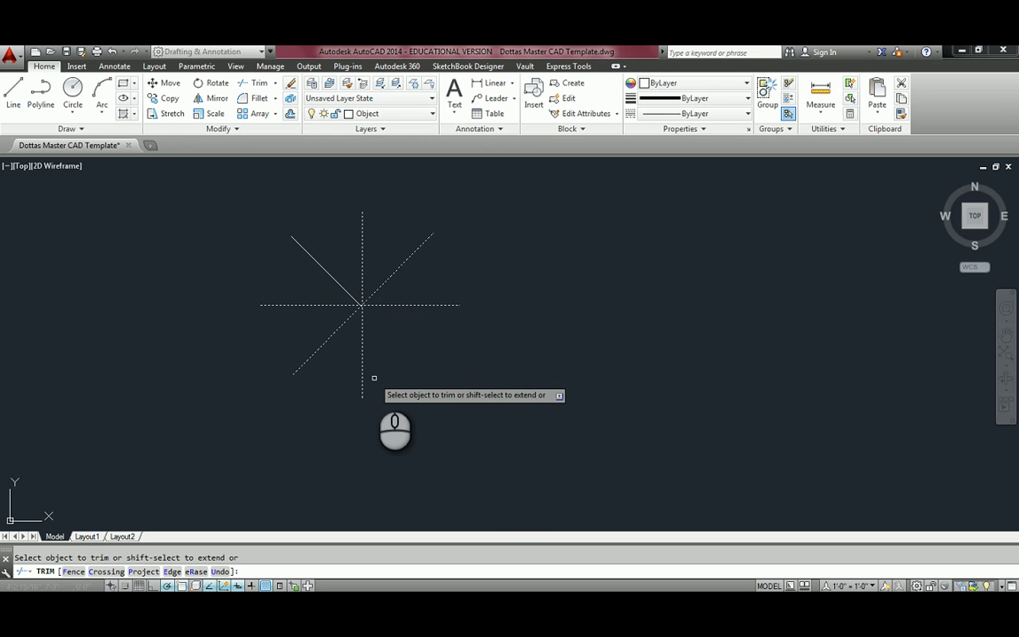
click(362, 326)
click(339, 326)
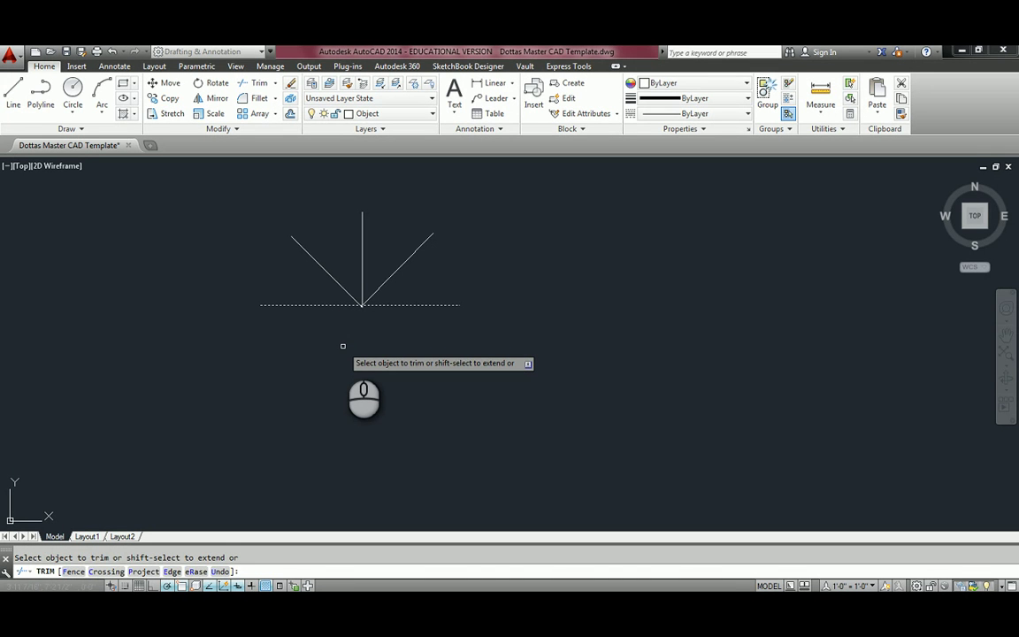
key(Escape)
Shorten the overhanging upper-left edge of the isometric cube by stretching its free endpoint back to the cube's rear corner
scroll(344, 346, down, 4)
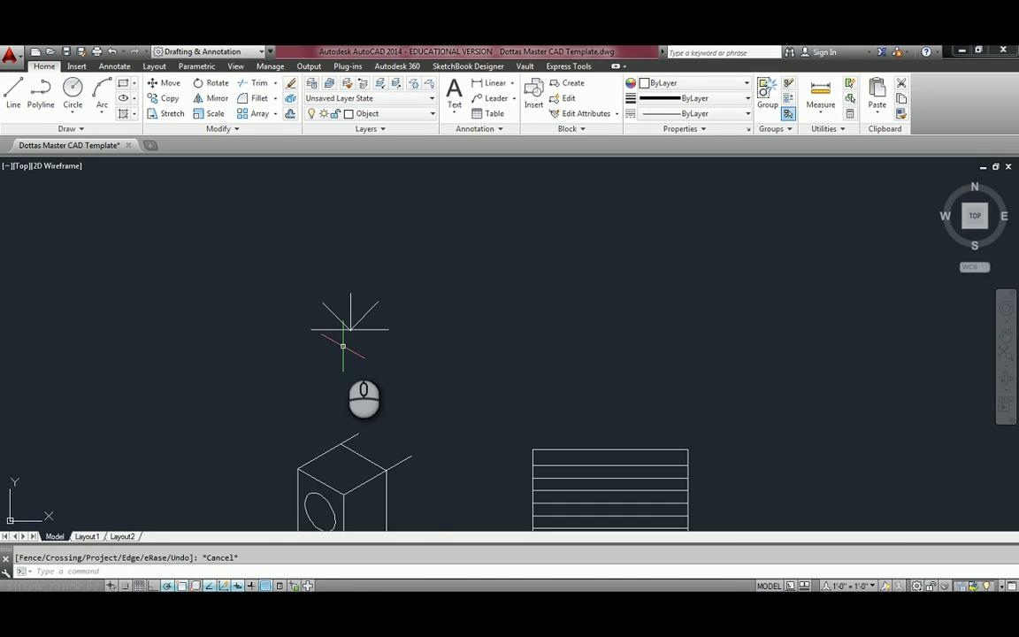
middle_drag(419, 414, 449, 308)
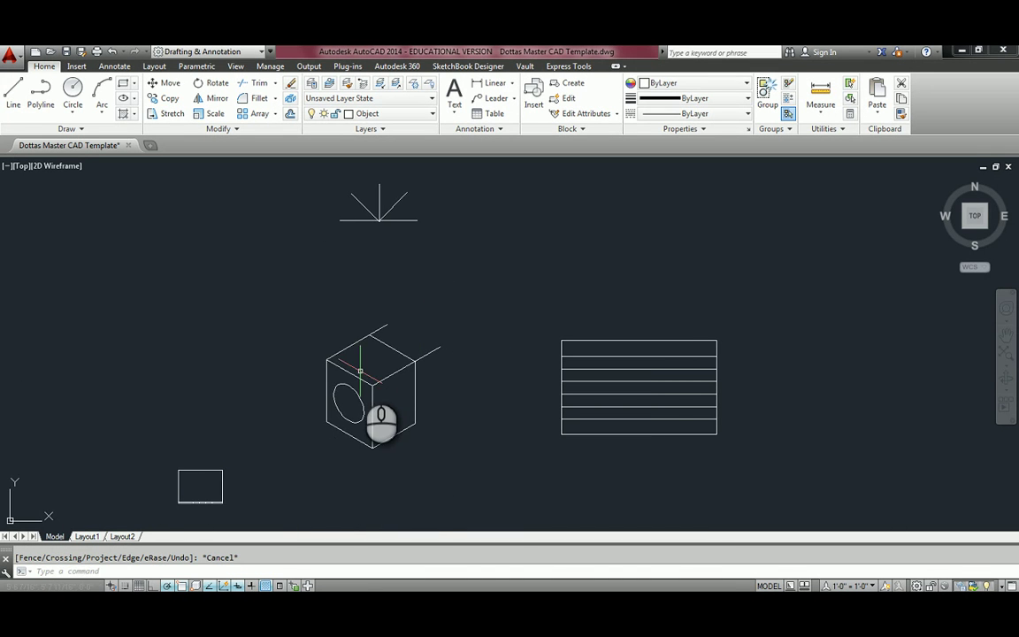
scroll(360, 370, up, 4)
middle_drag(360, 369, 385, 321)
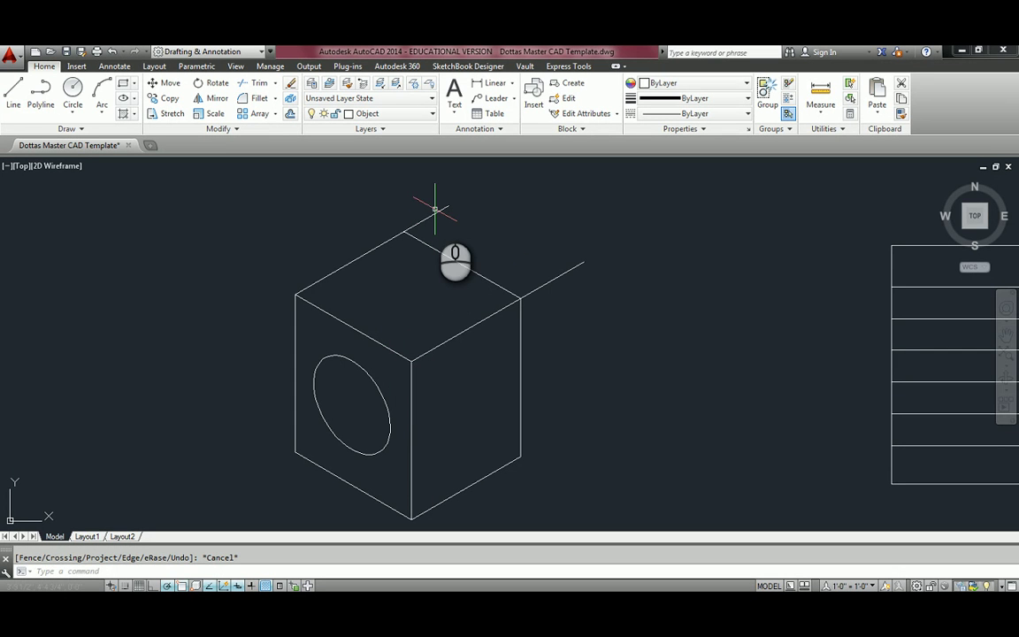
mouse_move(434, 212)
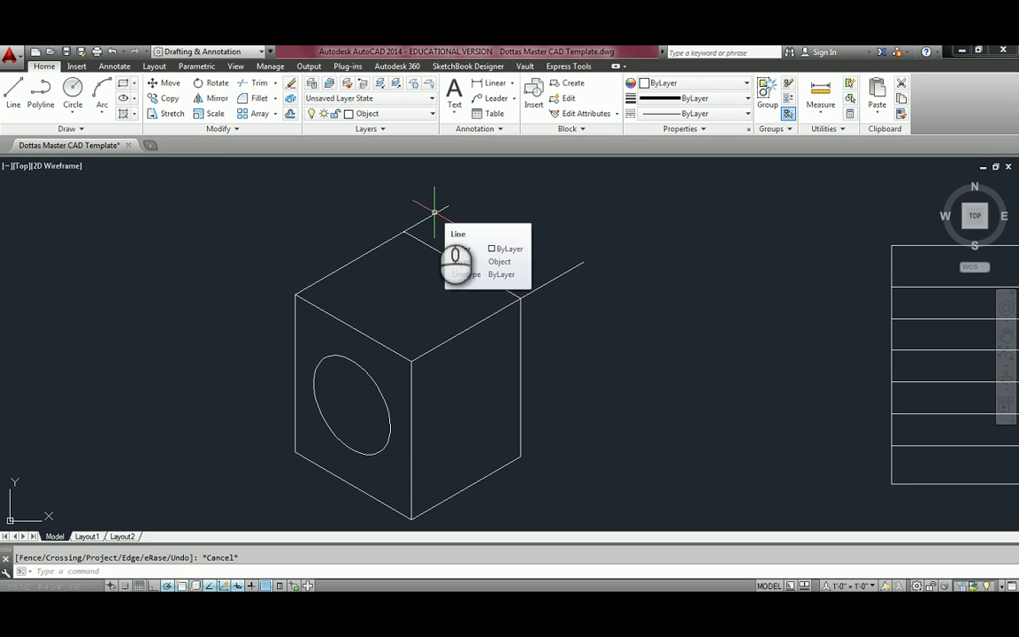
click(433, 213)
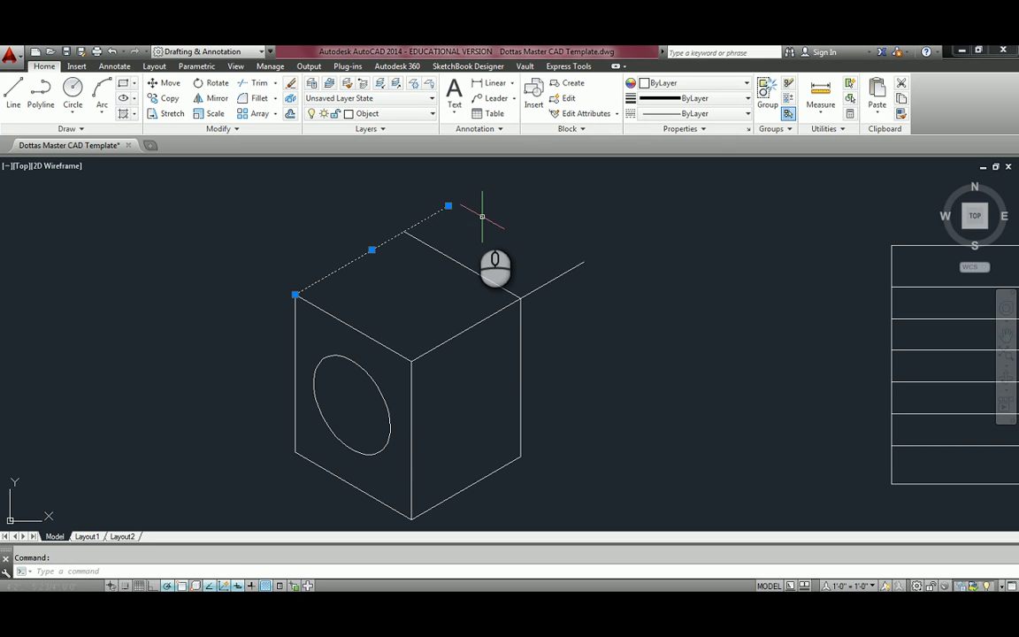
click(448, 207)
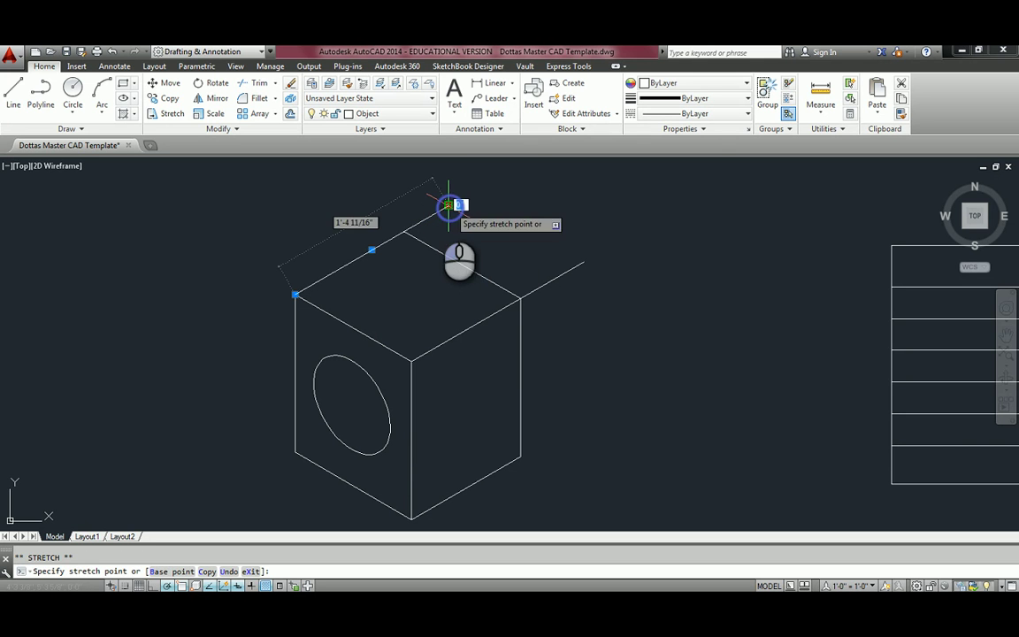
click(403, 230)
key(Escape)
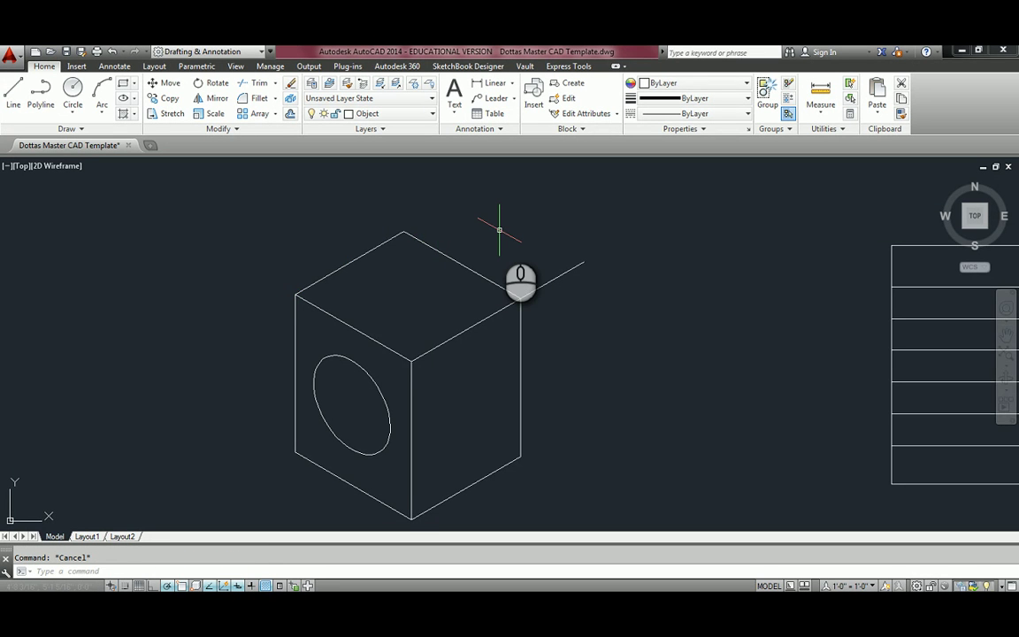
Trim the line overhanging the cube's right rear corner, using the three edges meeting at that corner as cutting edges
middle_drag(499, 229, 452, 217)
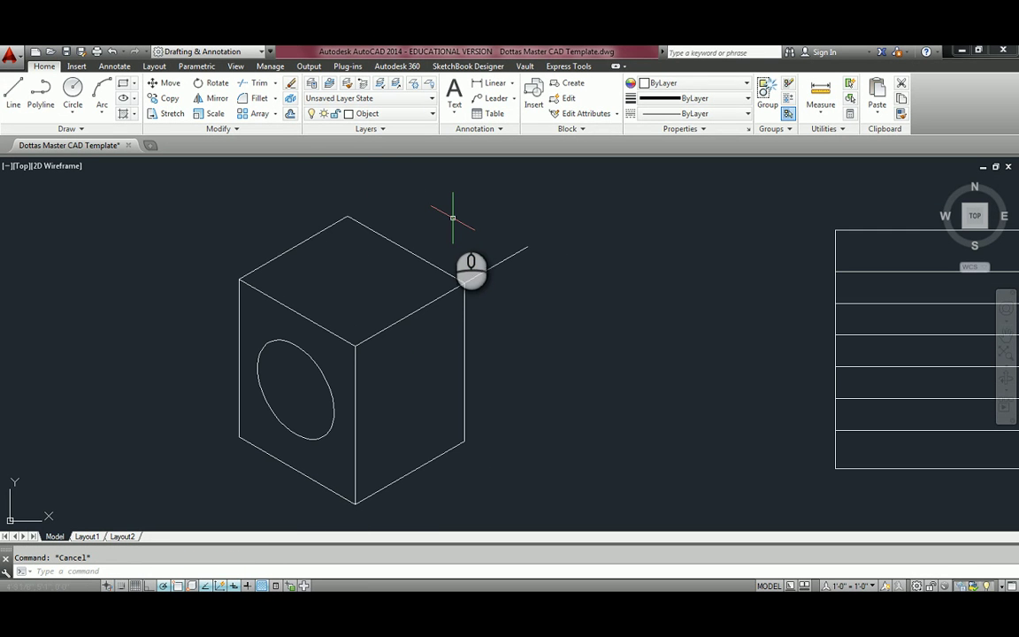
click(258, 84)
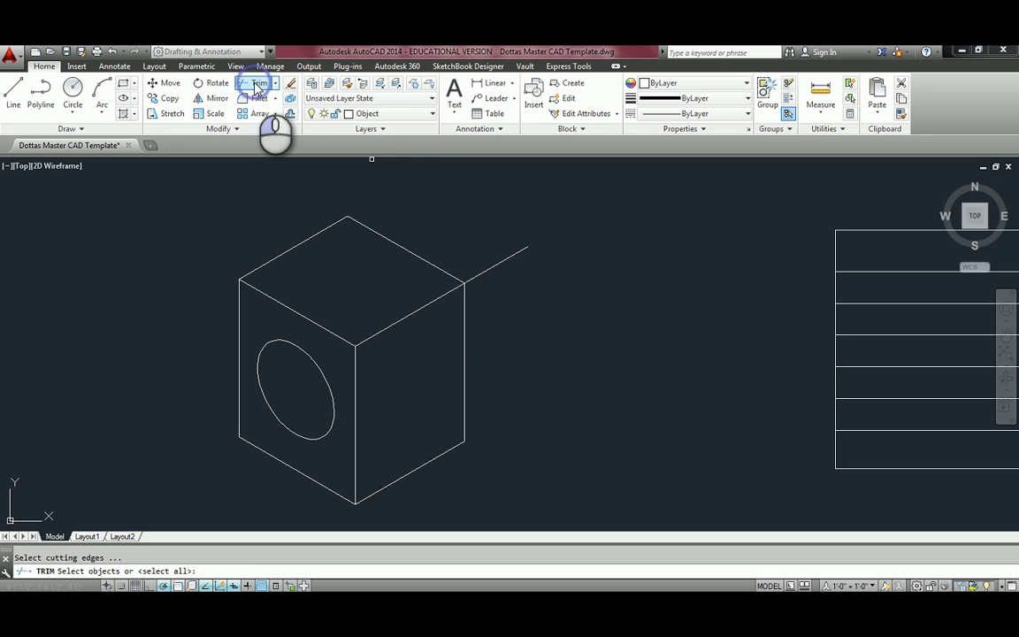
click(507, 316)
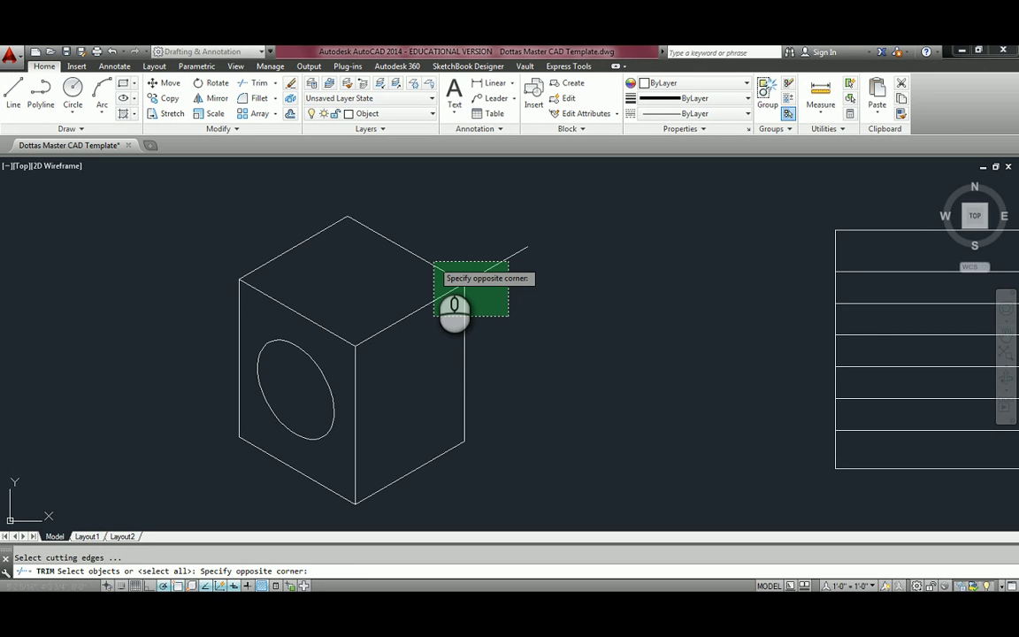
click(433, 263)
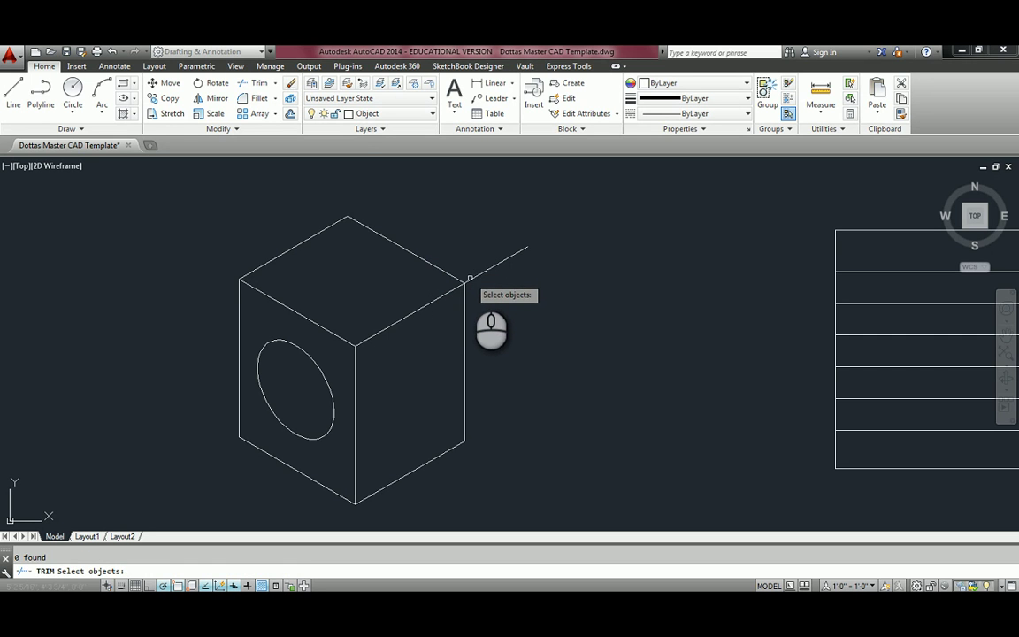
click(462, 286)
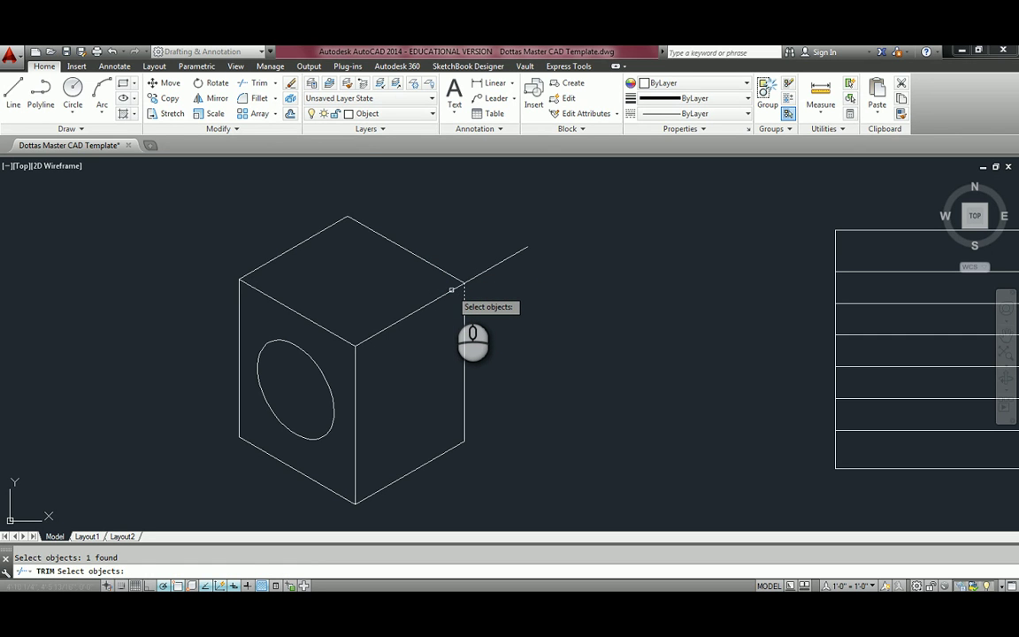
click(450, 289)
click(454, 274)
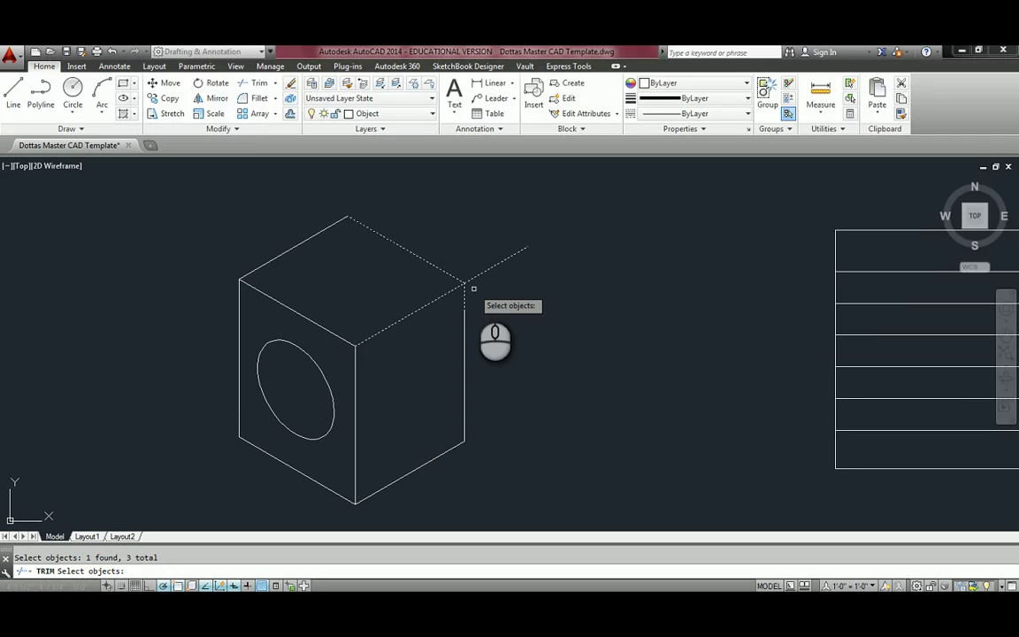
key(Return)
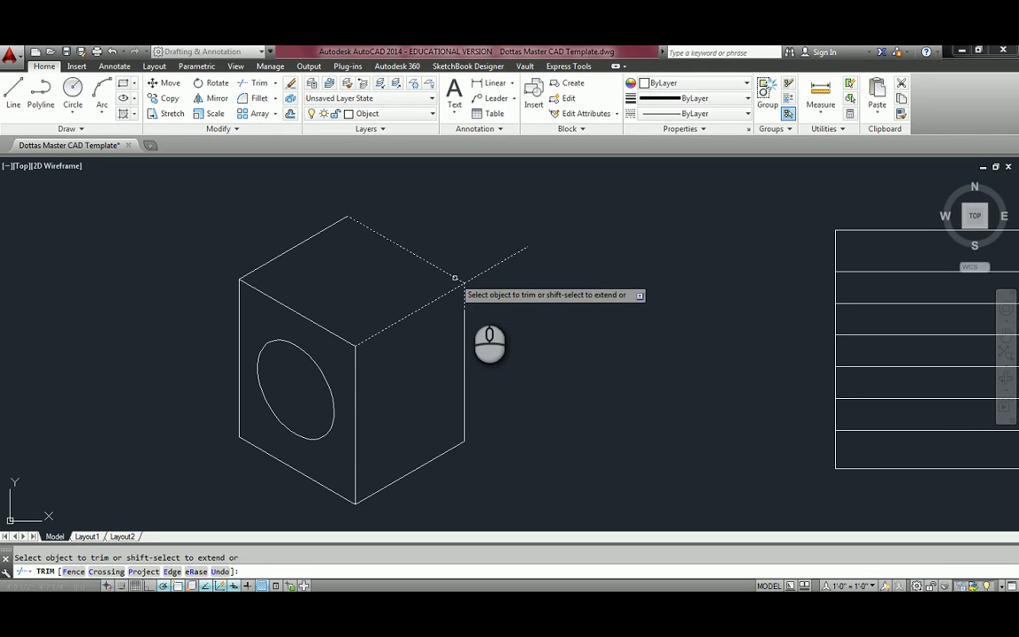
click(474, 277)
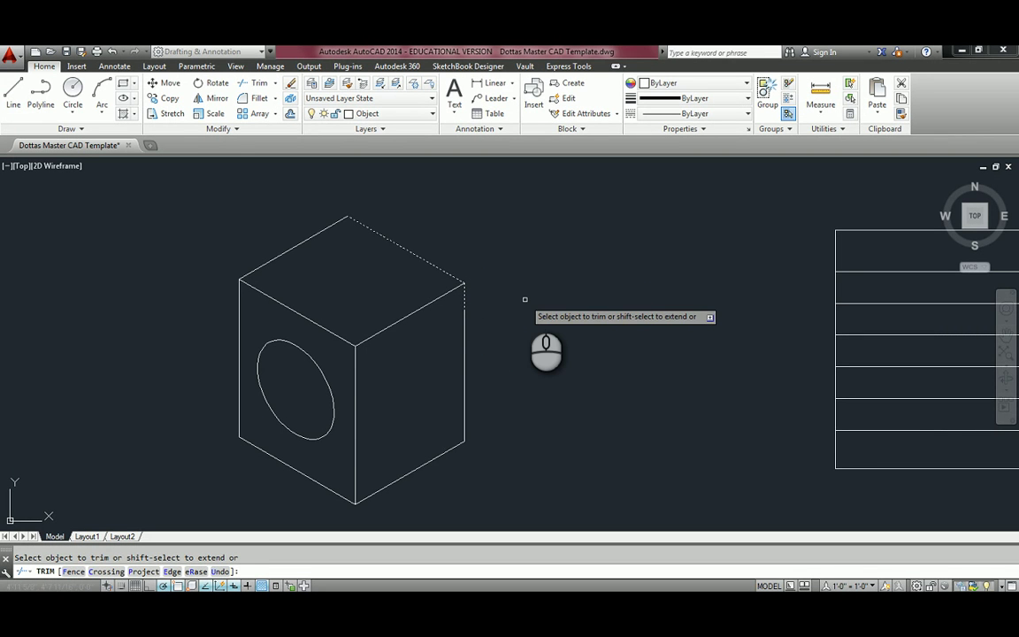
key(Escape)
Draw a vertical line across the striped rectangle from its upper to its lower edge, about 9 11/16" from the right side
scroll(525, 295, down, 4)
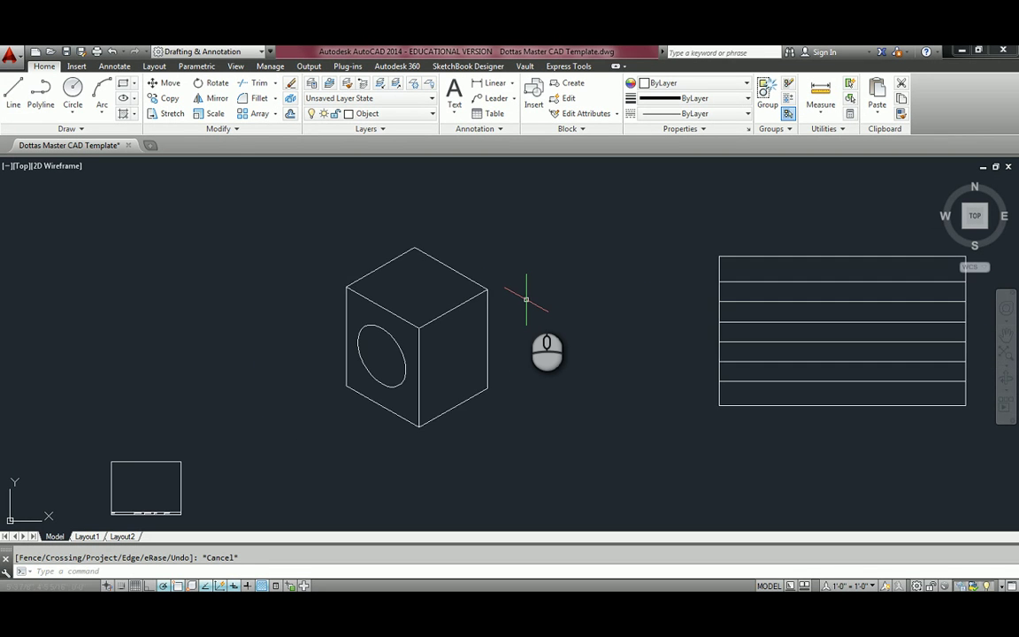
middle_drag(549, 295, 287, 282)
scroll(421, 284, up, 4)
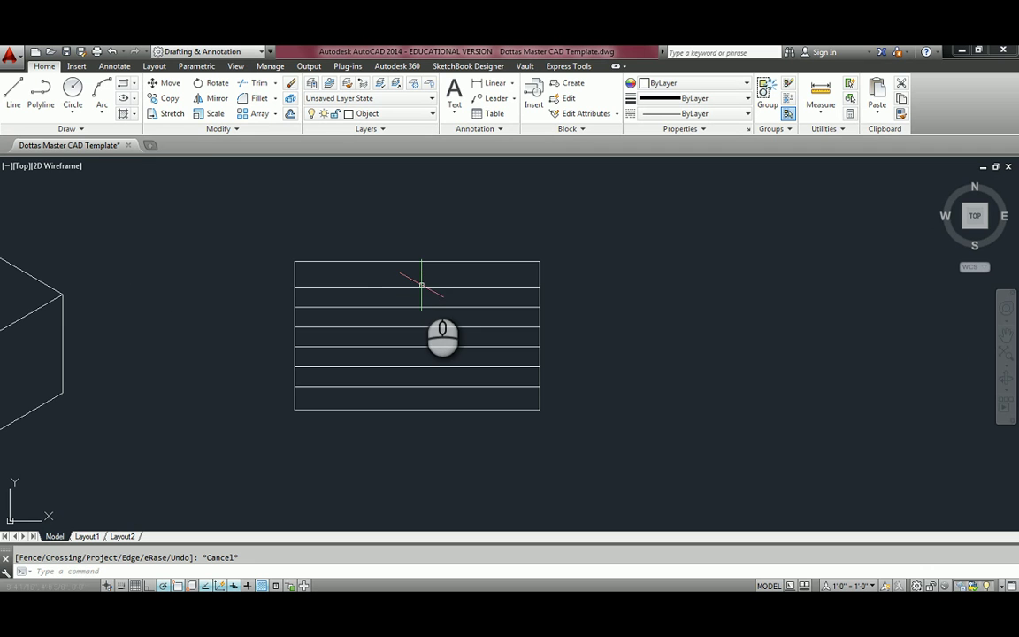
click(13, 89)
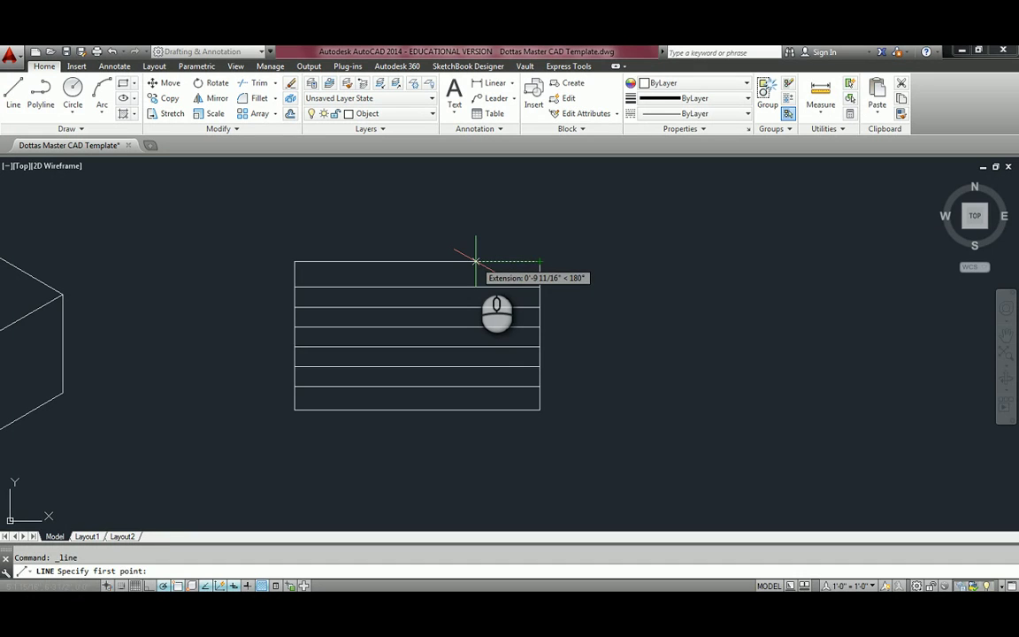
click(475, 261)
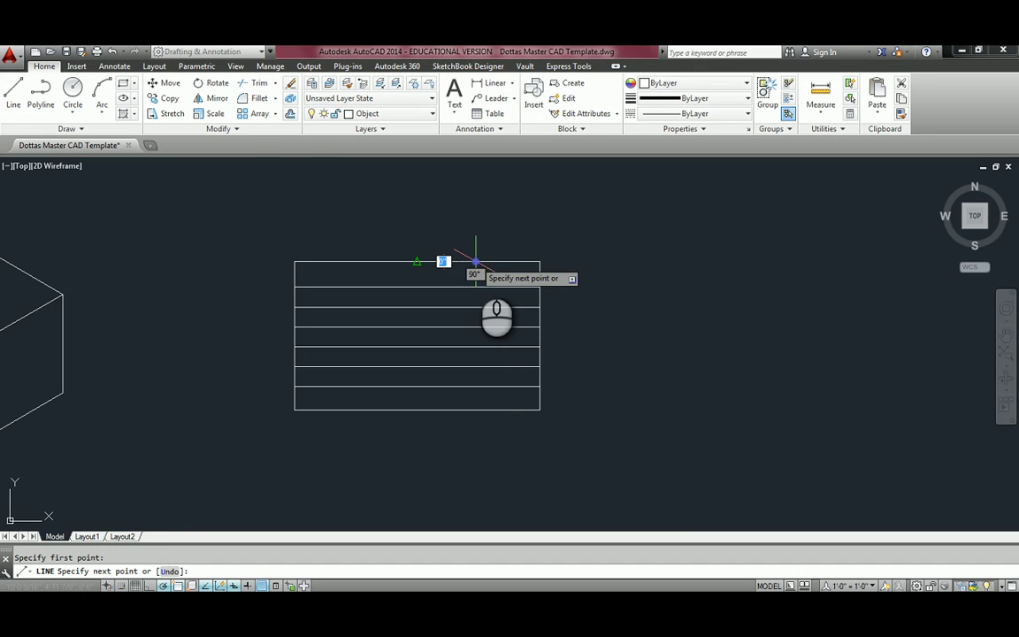
click(476, 410)
key(Escape)
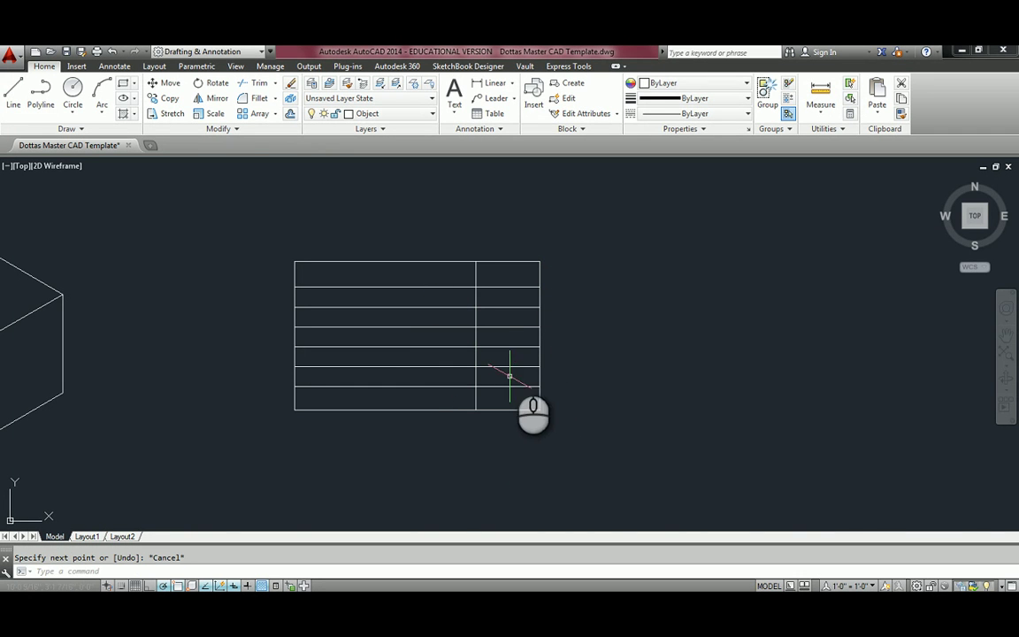
Start a Trim with the rectangle's vertical dividing line and all six inner horizontal lines as cutting edges
click(355, 285)
click(353, 287)
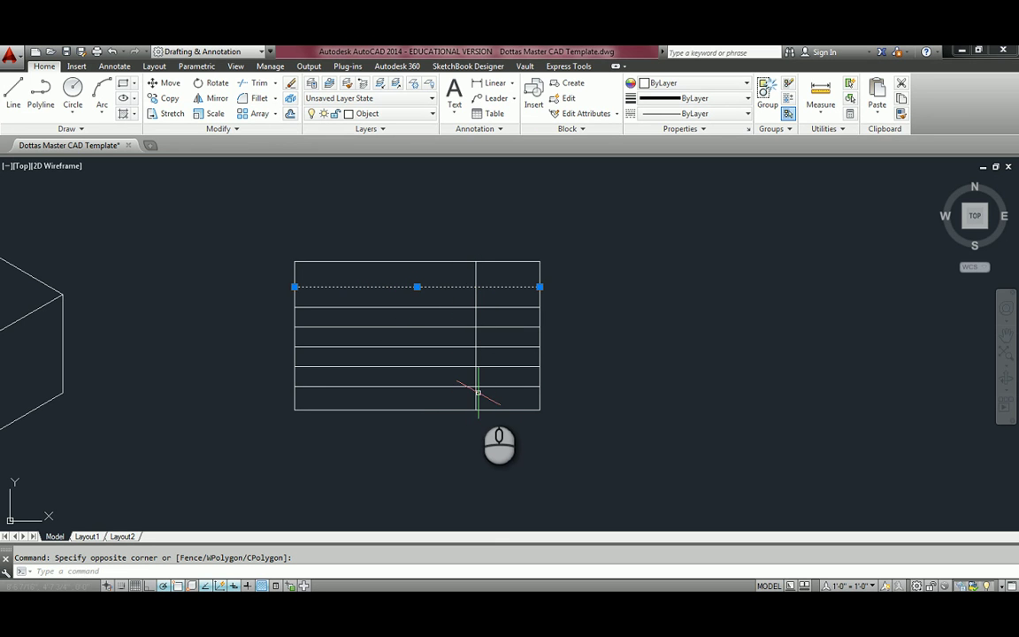
click(259, 82)
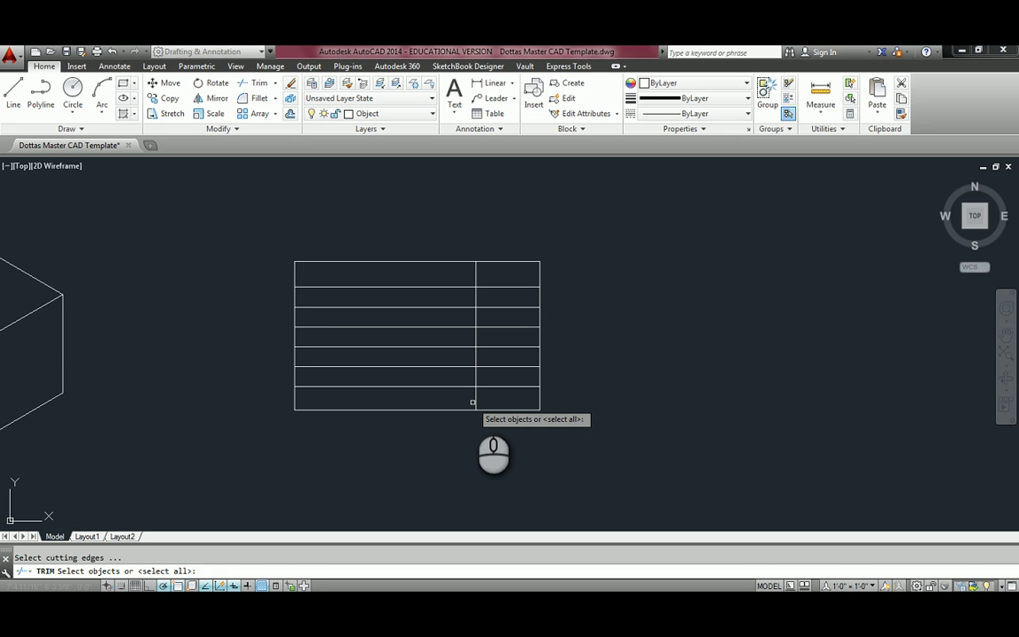
click(503, 403)
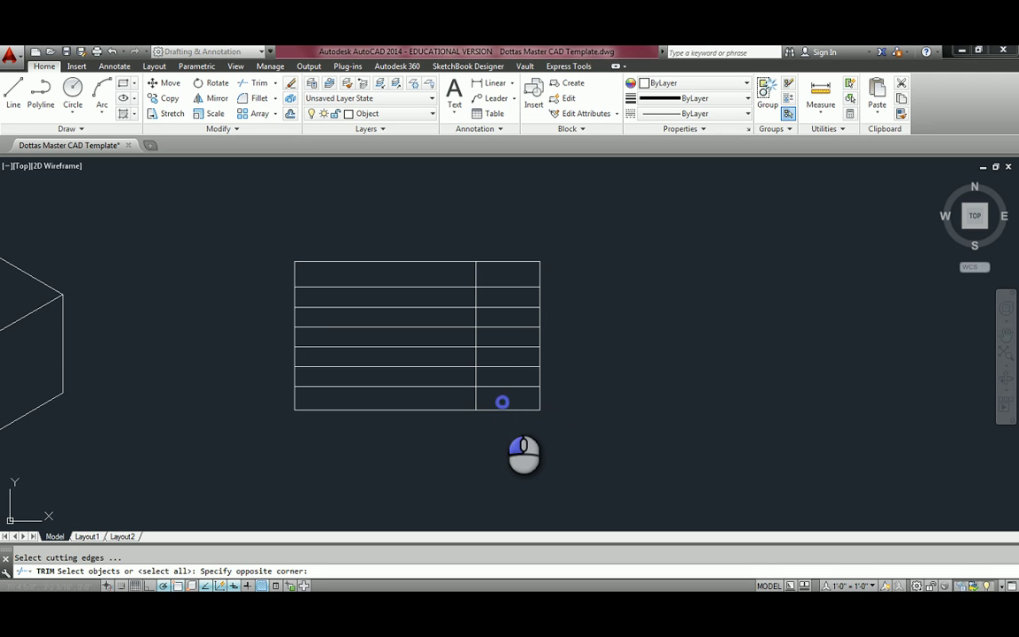
click(449, 281)
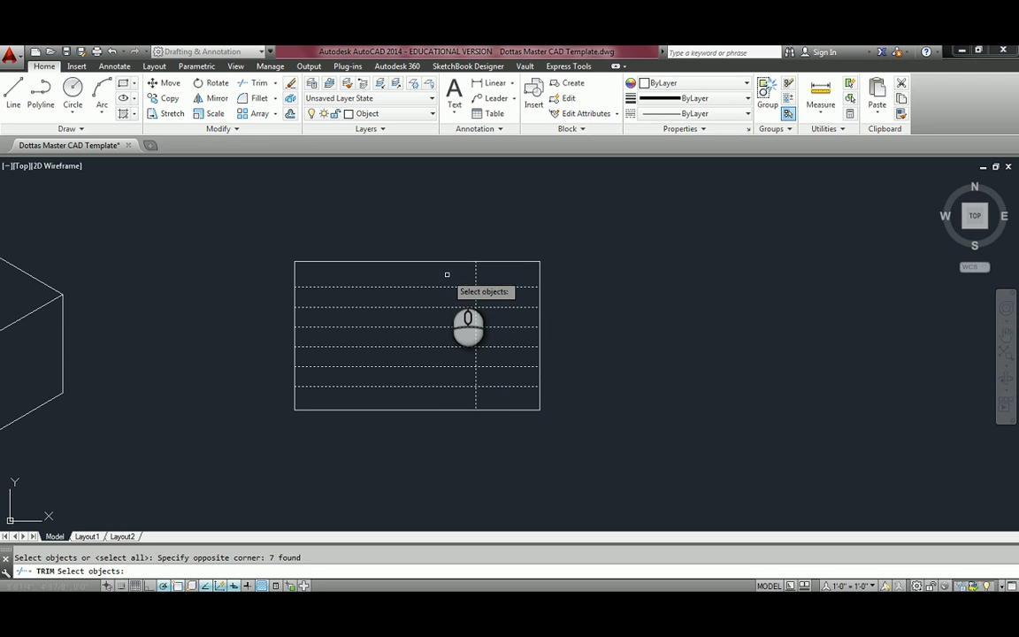
right_click(448, 221)
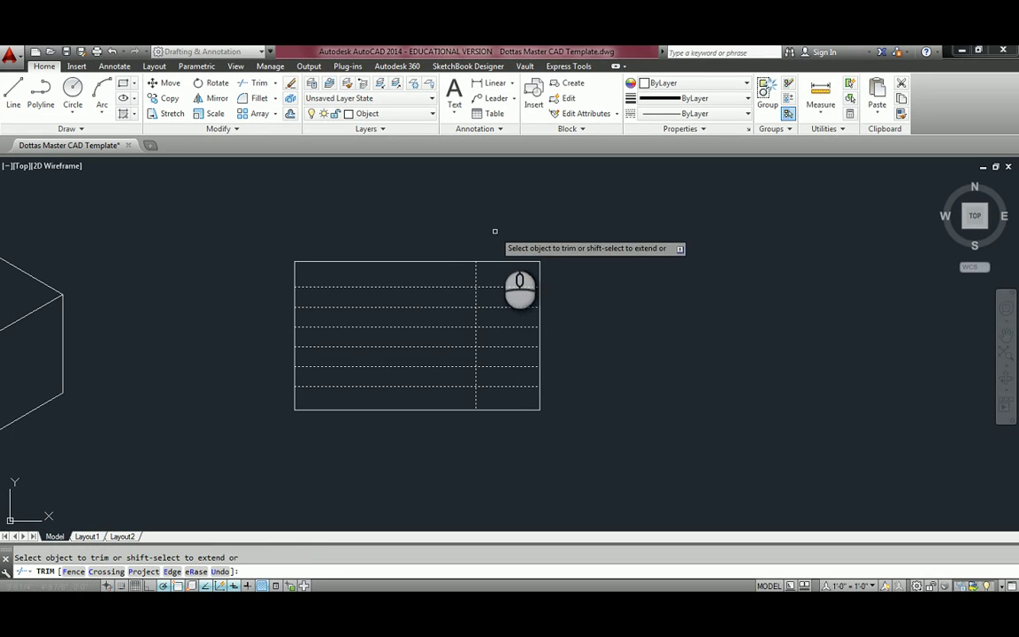
Trim away the segments of all six inner horizontal lines to the right of the vertical dividing line
click(501, 287)
click(498, 307)
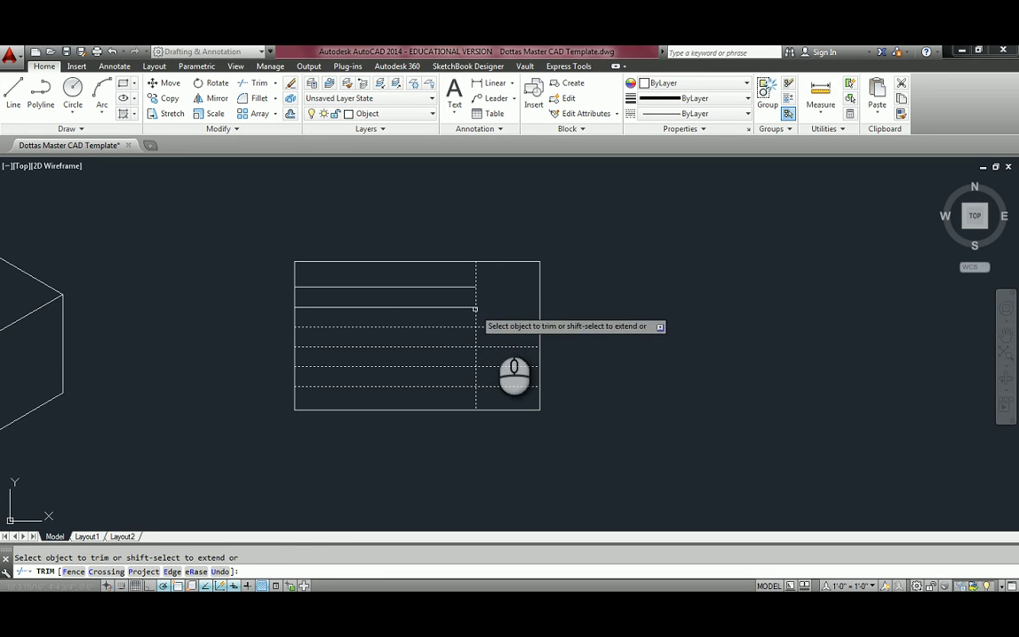
click(491, 326)
click(487, 347)
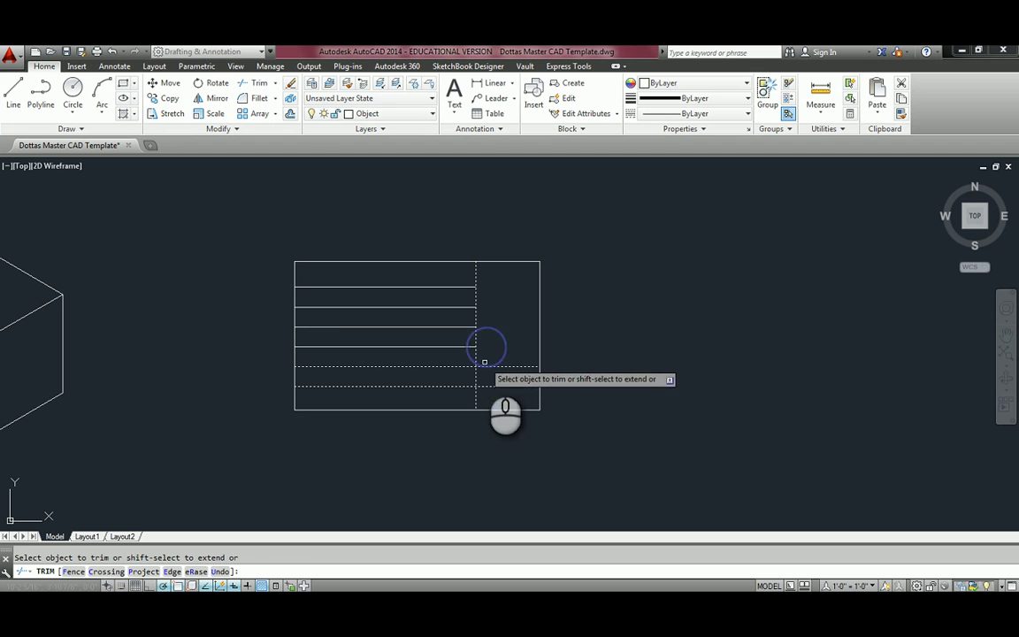
click(518, 399)
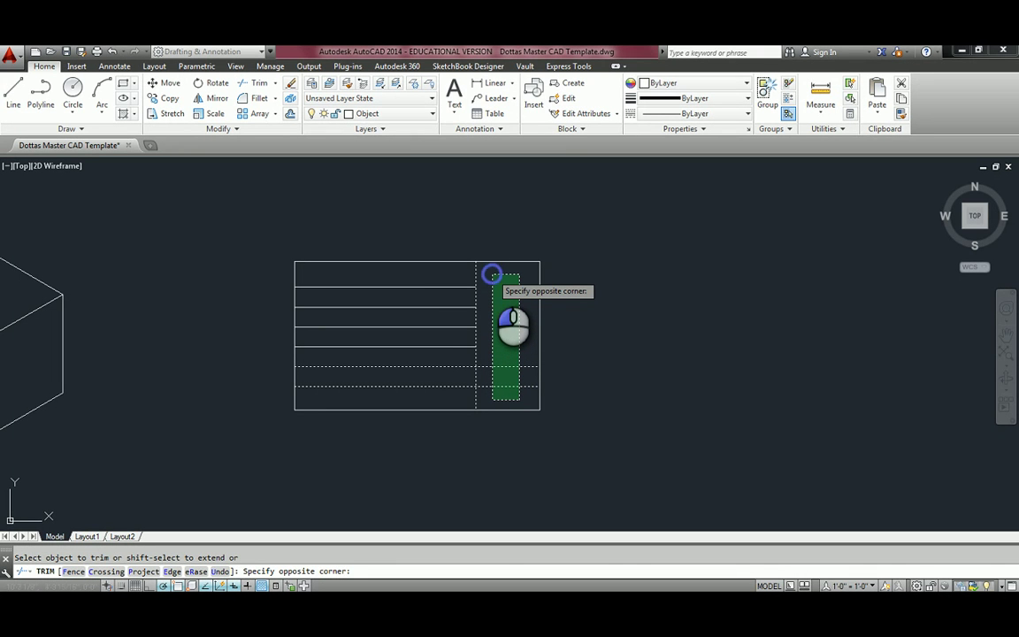
click(493, 275)
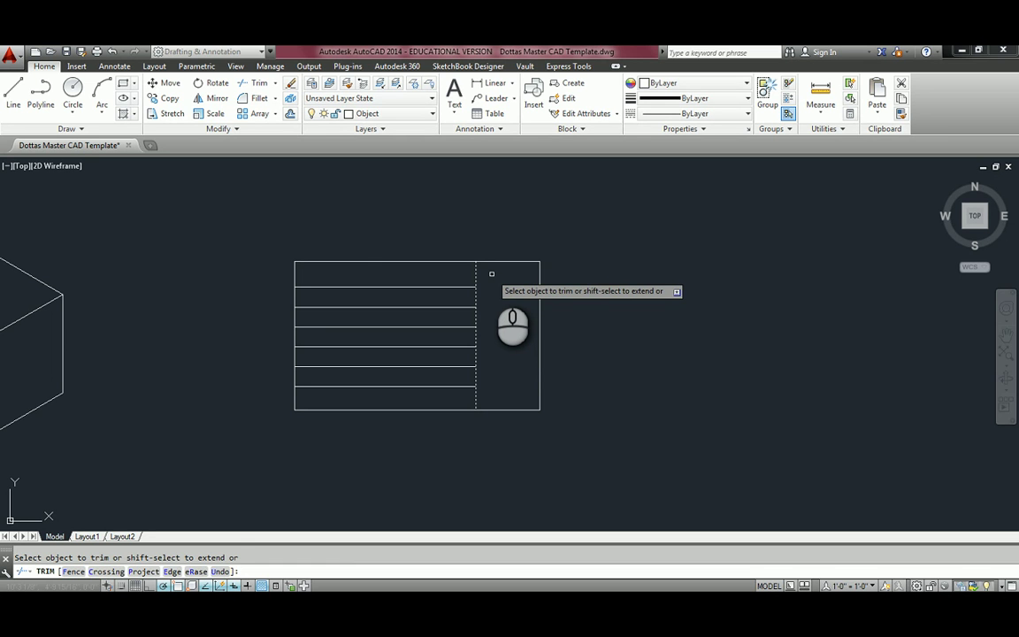
key(Return)
Delete the vertical dividing line inside the rectangle
scroll(492, 274, down, 2)
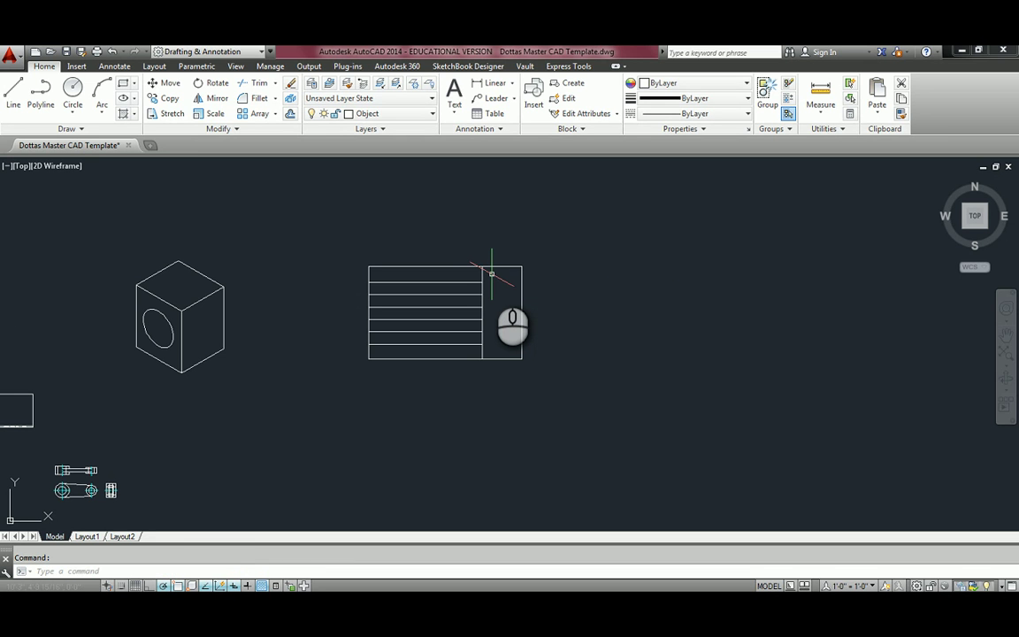
click(481, 273)
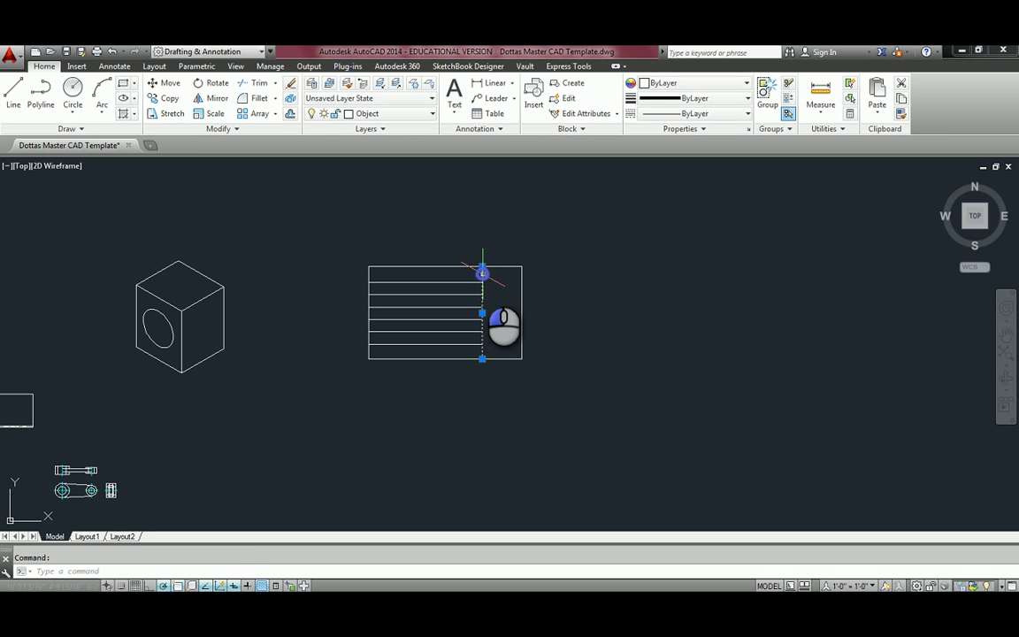
key(Delete)
Start an Extend with the rectangle's right side and all six shortened horizontal lines as boundary edges
scroll(482, 273, up, 2)
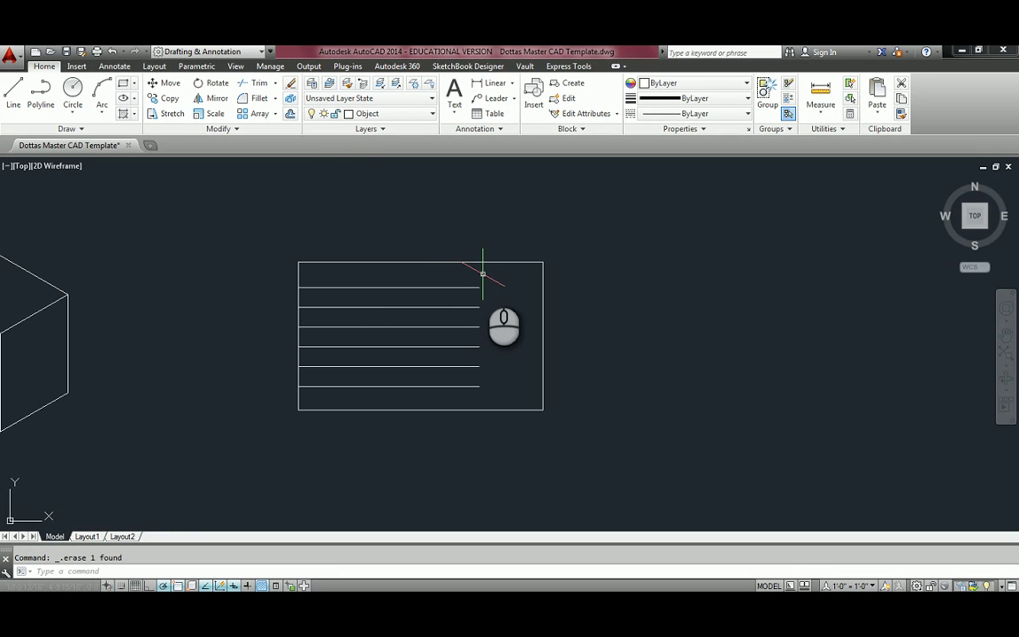
click(275, 83)
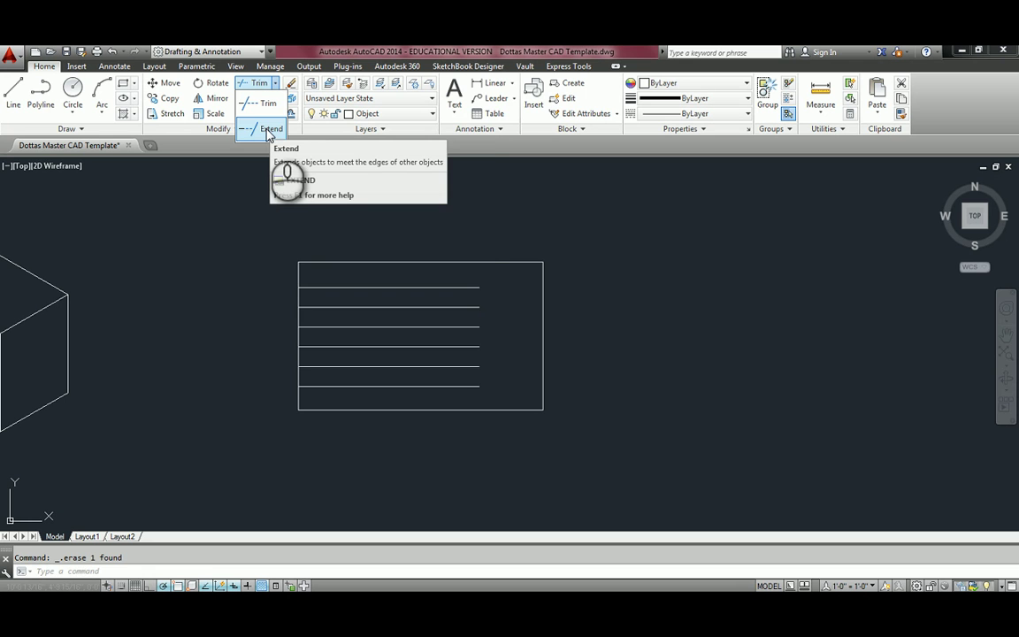
click(268, 130)
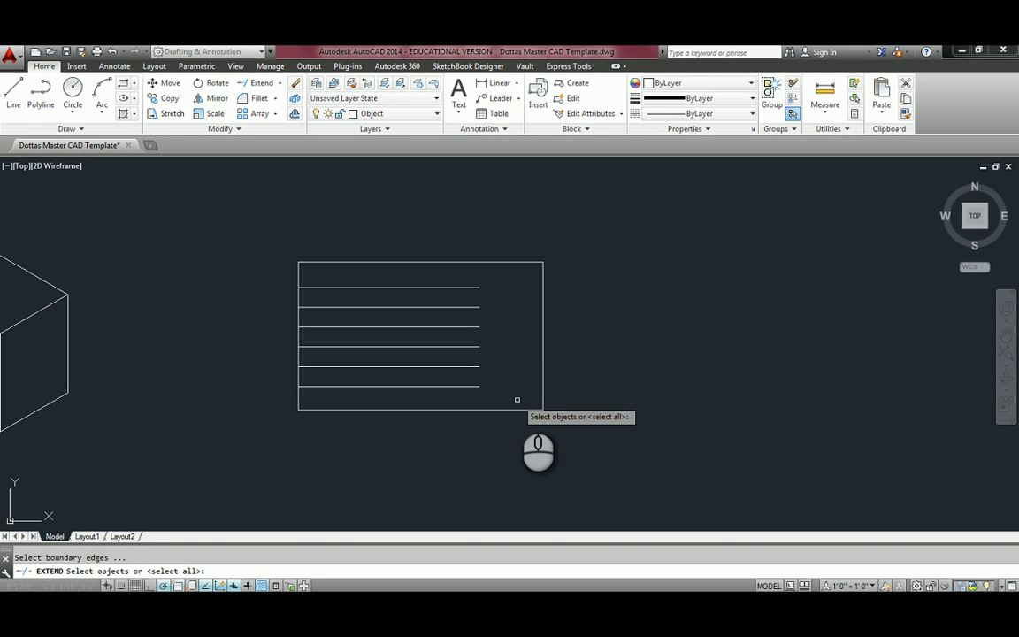
click(464, 388)
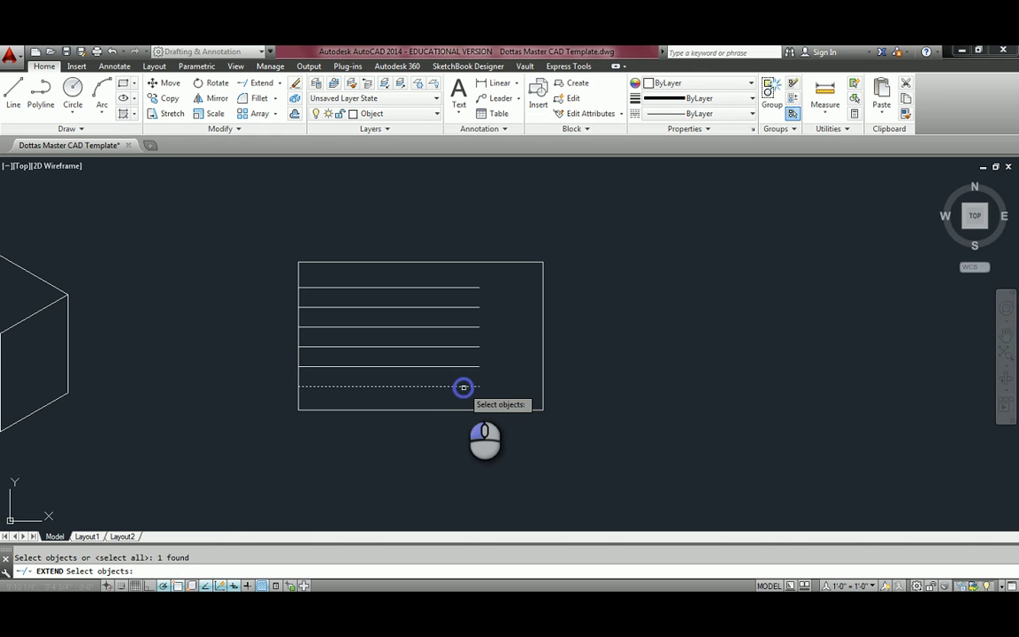
click(542, 386)
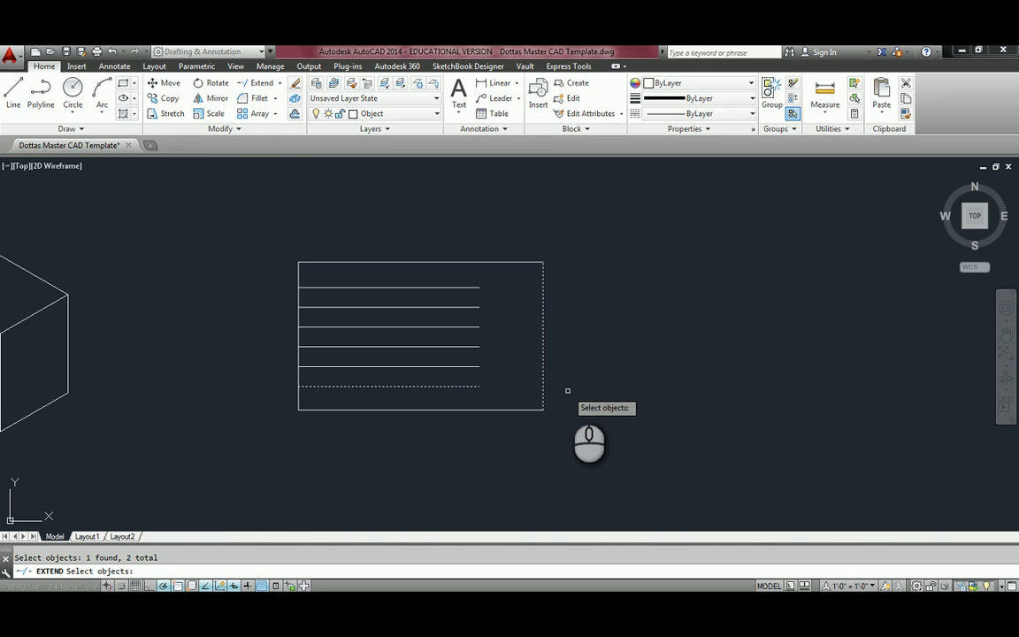
click(570, 389)
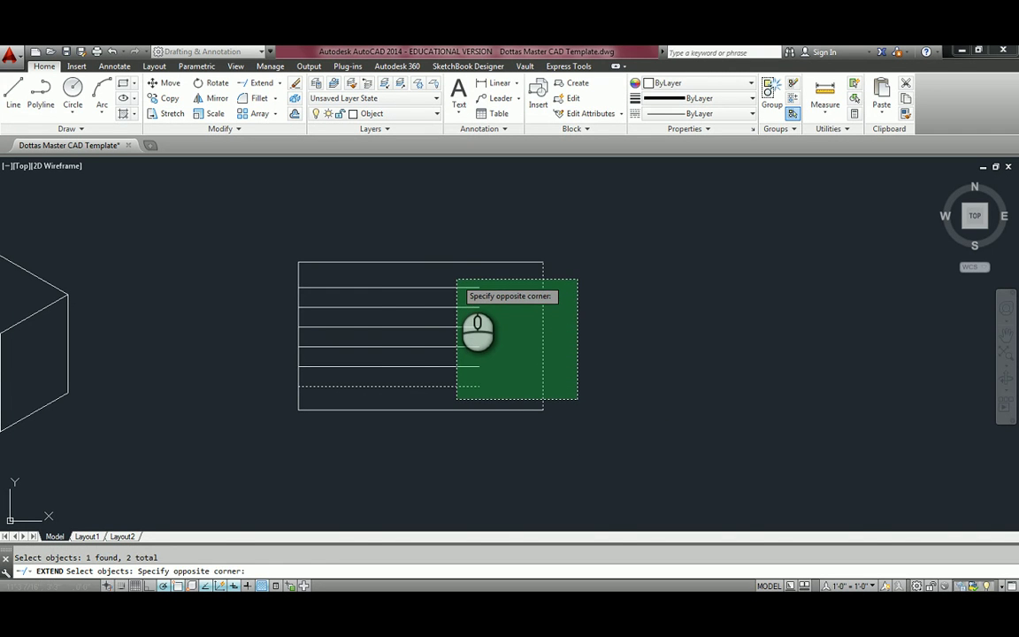
click(456, 279)
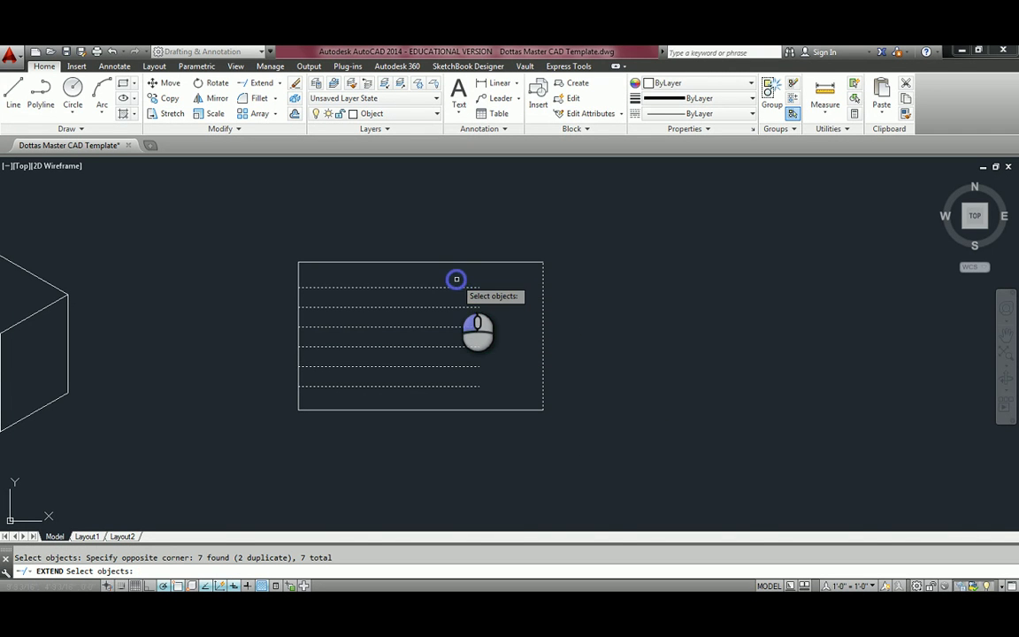
right_click(554, 281)
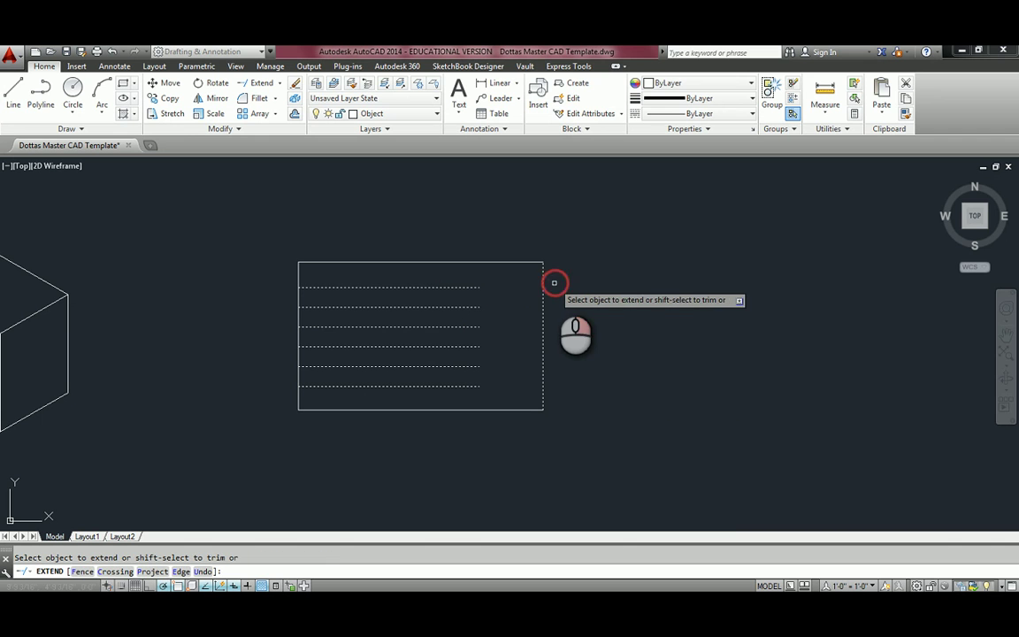
Extend all six shortened horizontal lines to the rectangle's right side
click(471, 287)
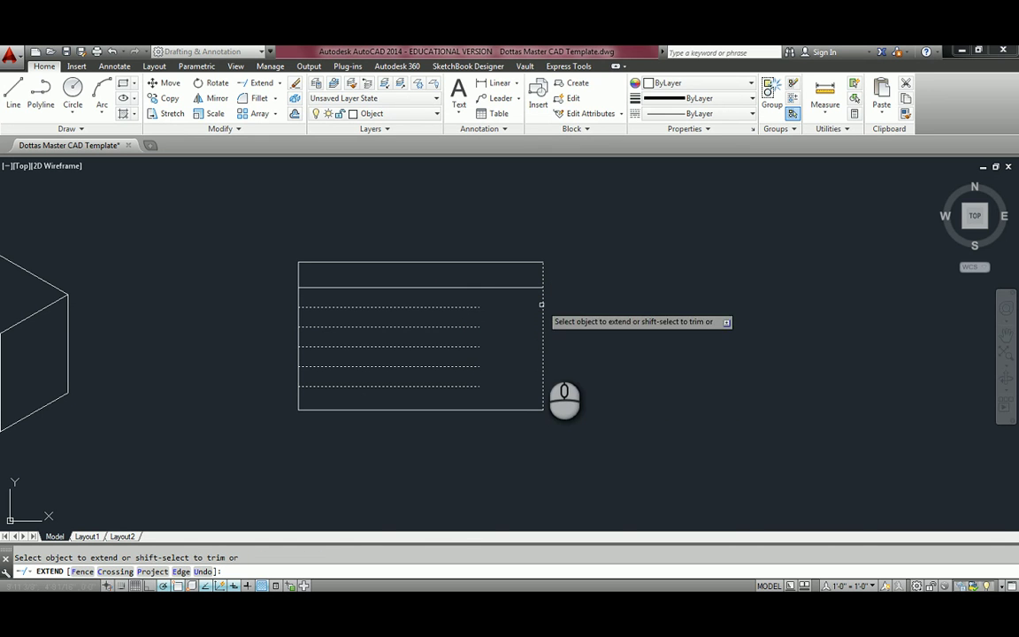
click(516, 400)
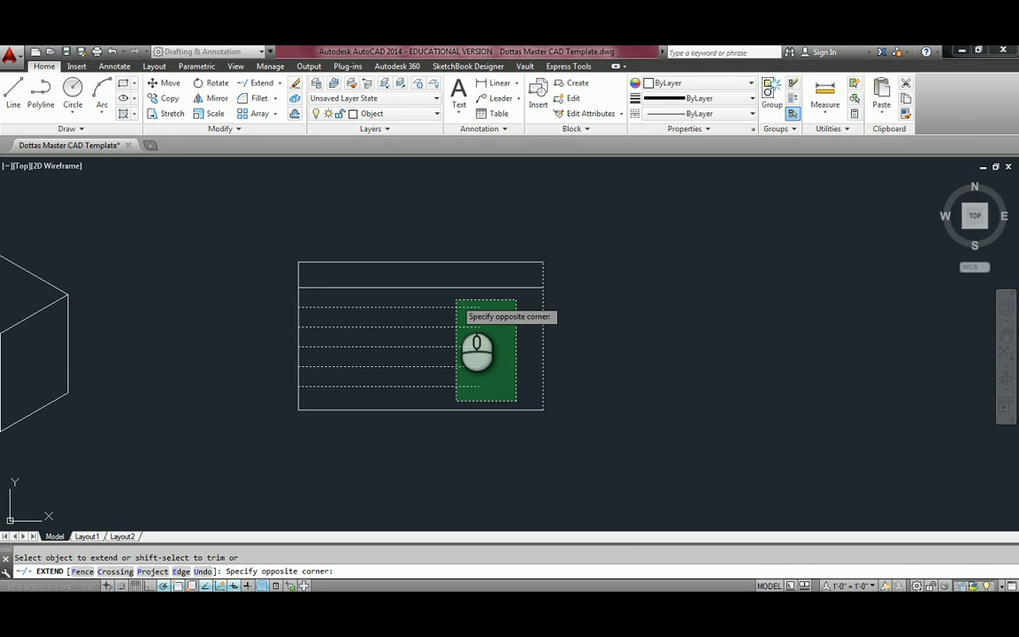
click(455, 301)
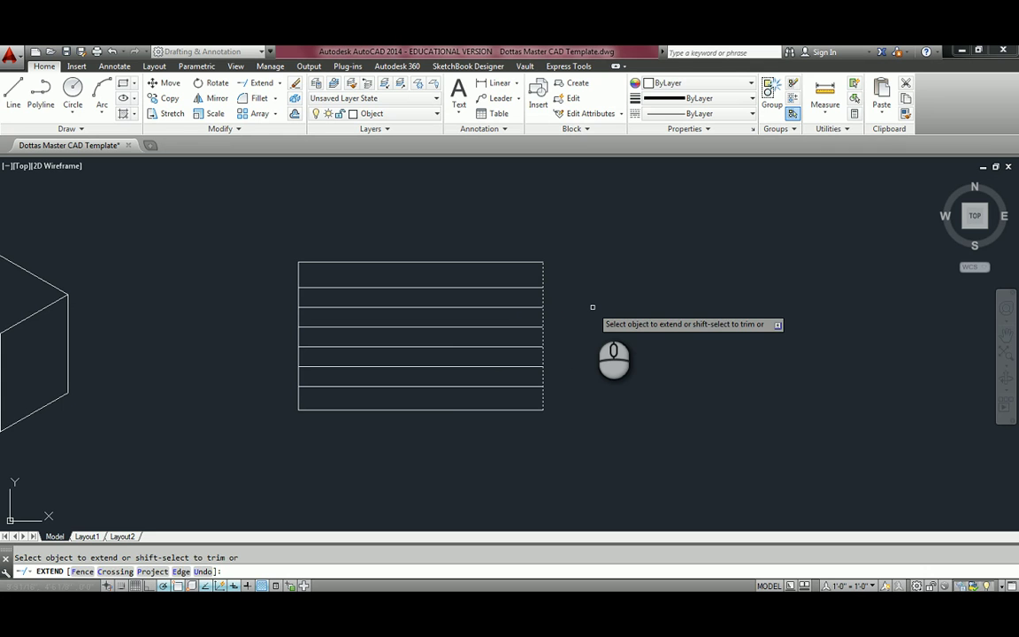
key(Escape)
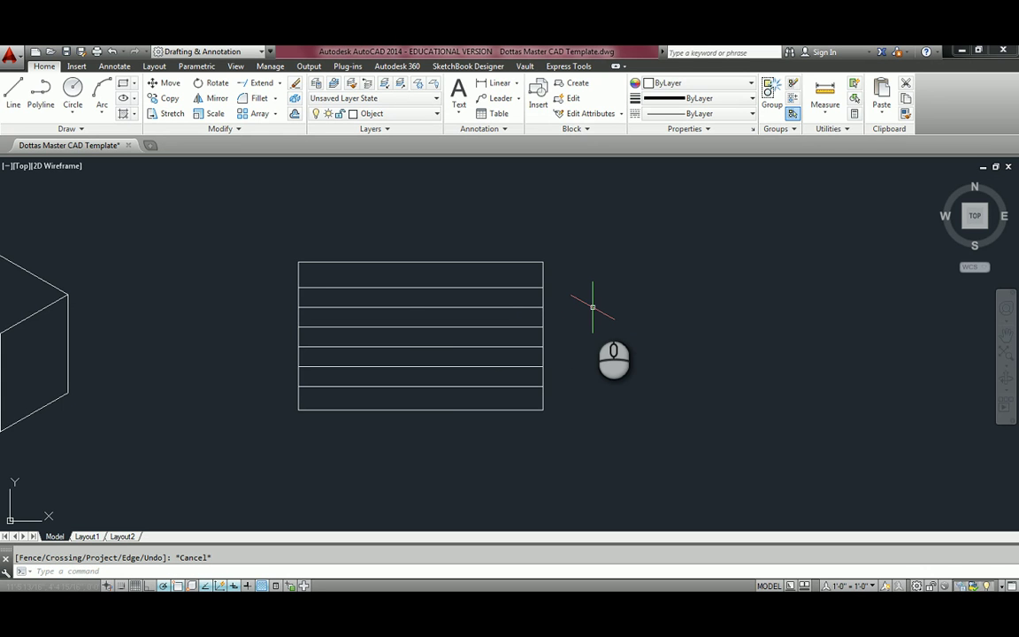
scroll(593, 307, down, 4)
middle_drag(446, 266, 449, 303)
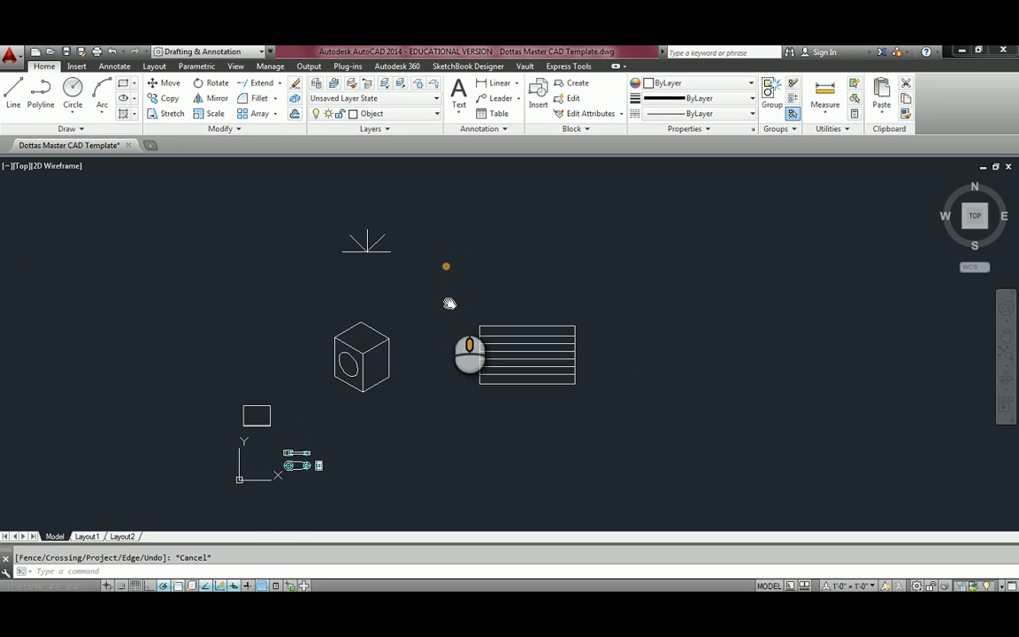